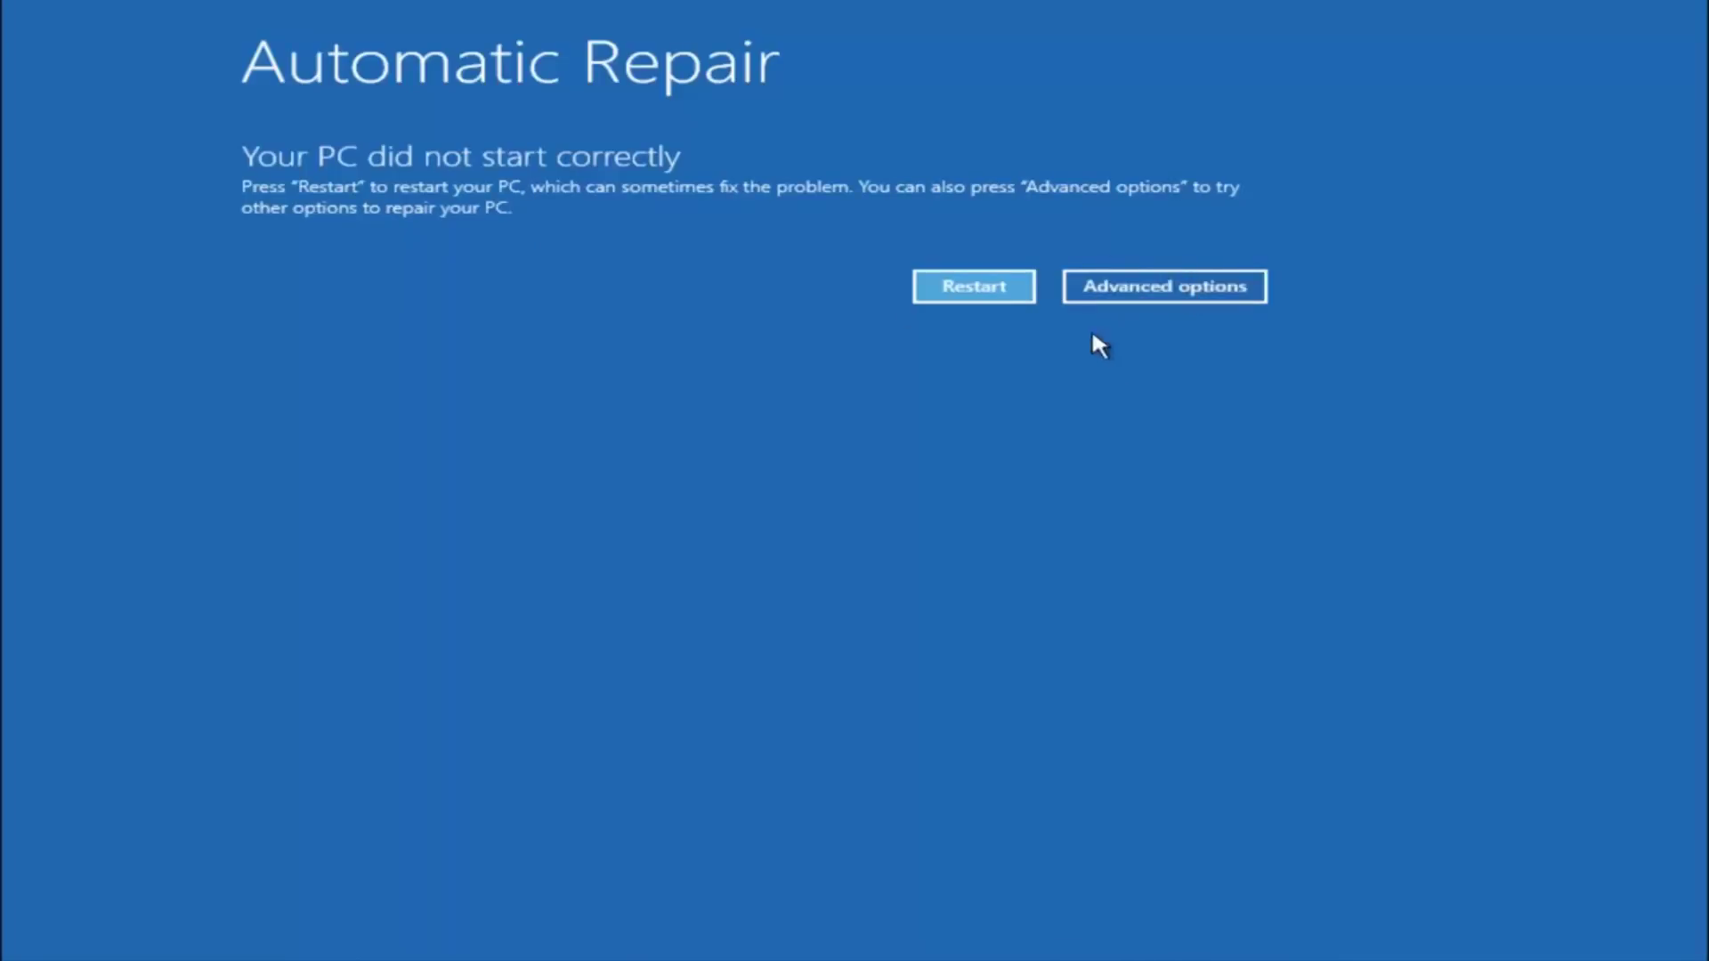
Go from the Automatic Repair screen through Advanced options to the Troubleshoot page.
click(1138, 293)
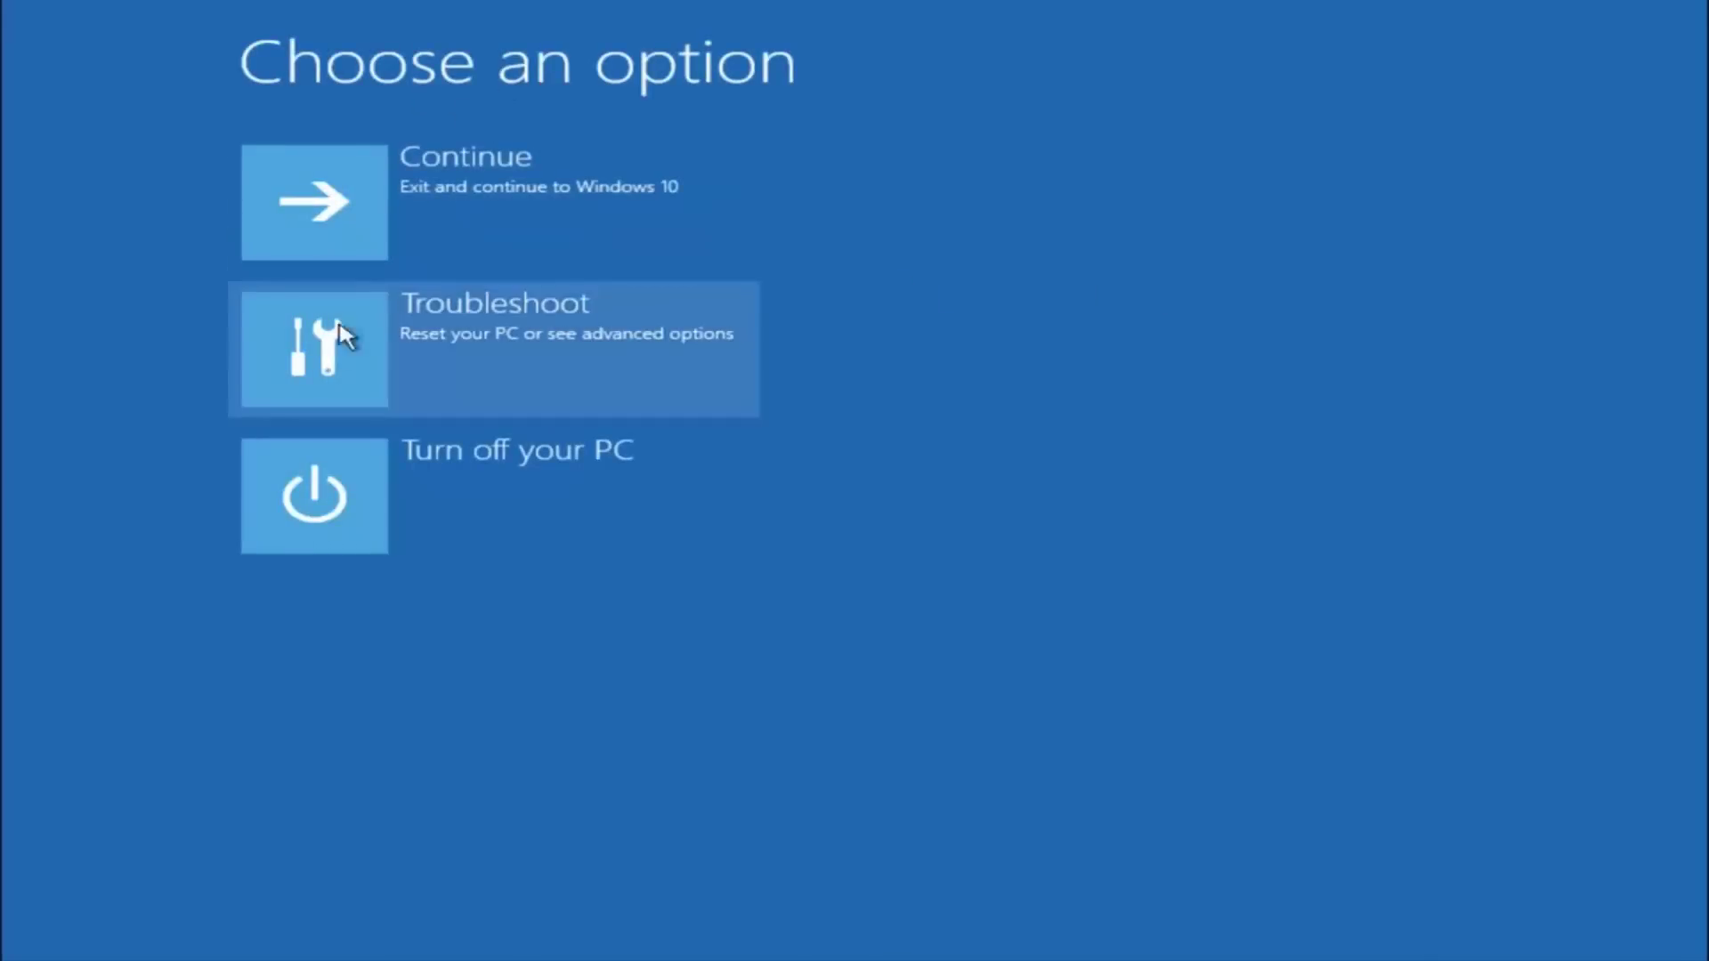
click(366, 349)
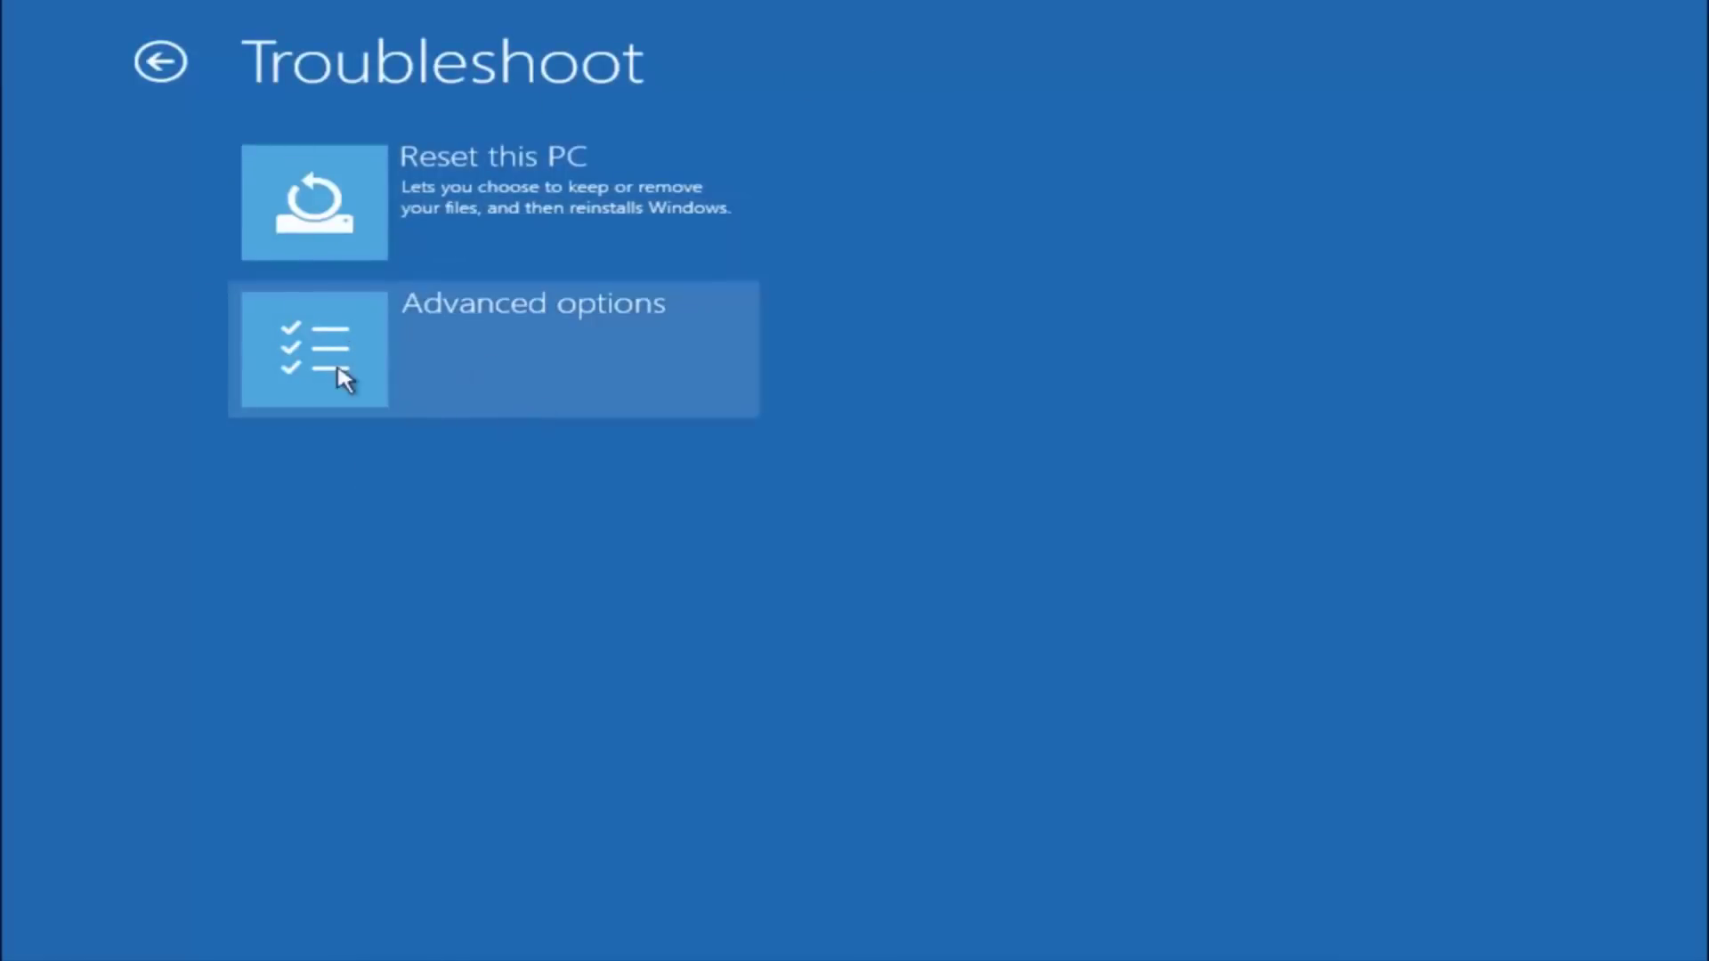
Launch System Restore from the Advanced options tools.
click(384, 356)
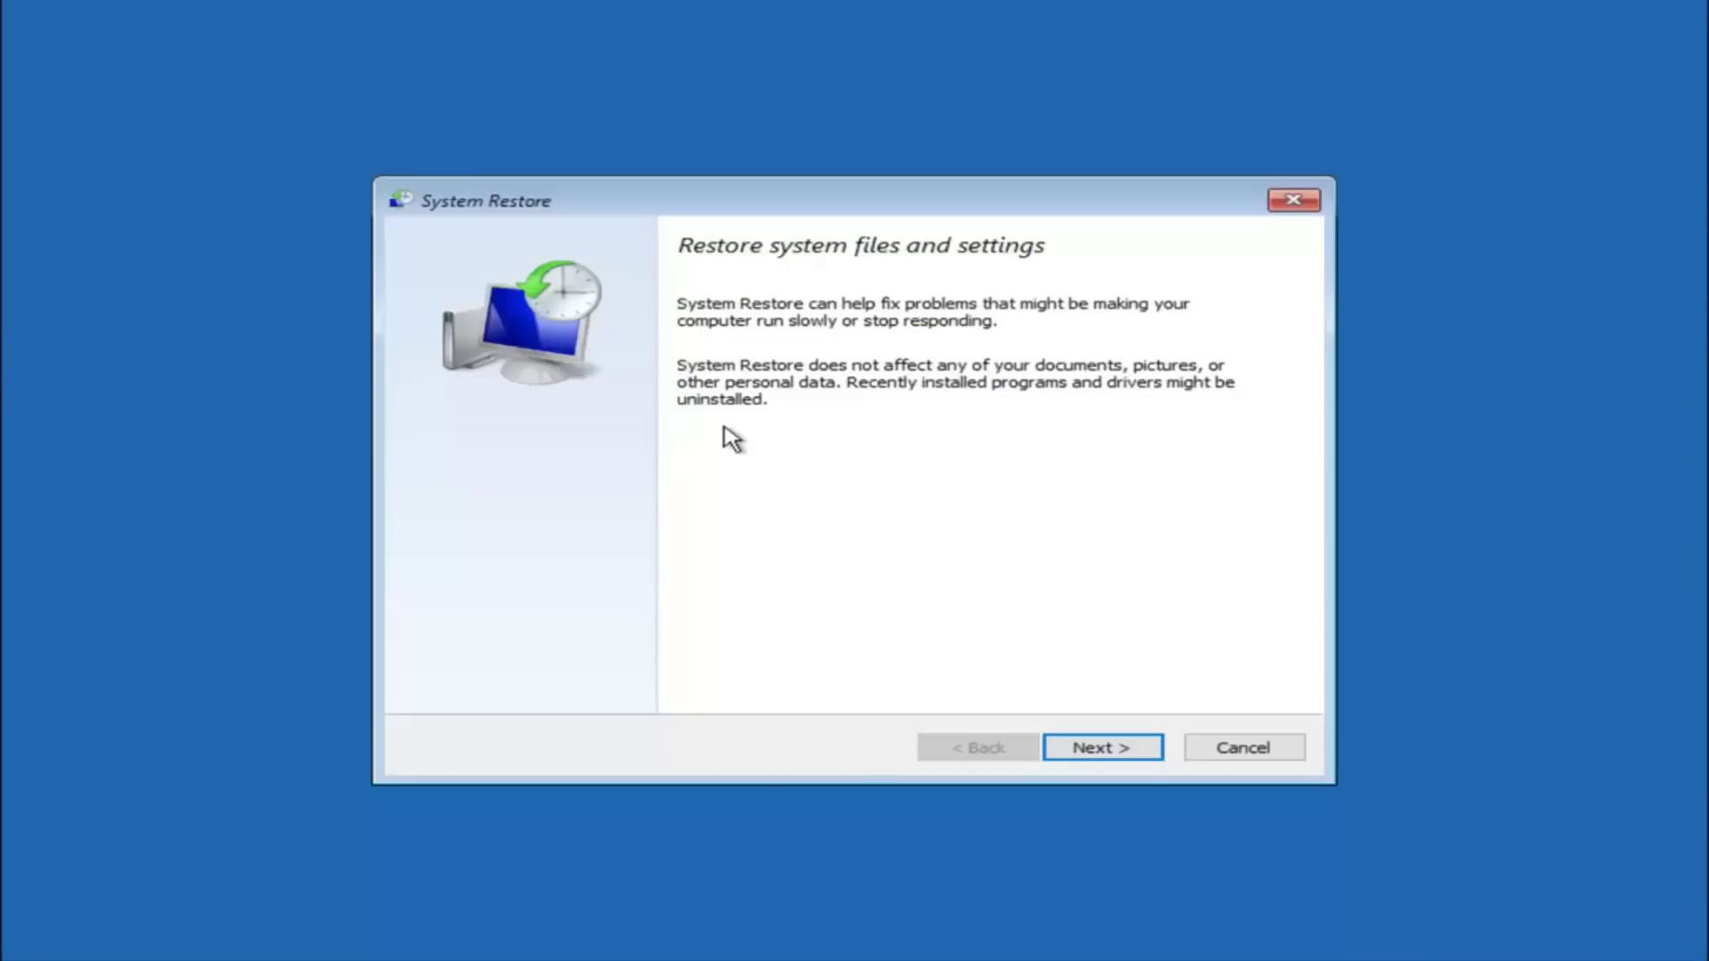
Select the 10/5/2016 'Manual: before update' restore point for Local Disk (C:).
click(1100, 757)
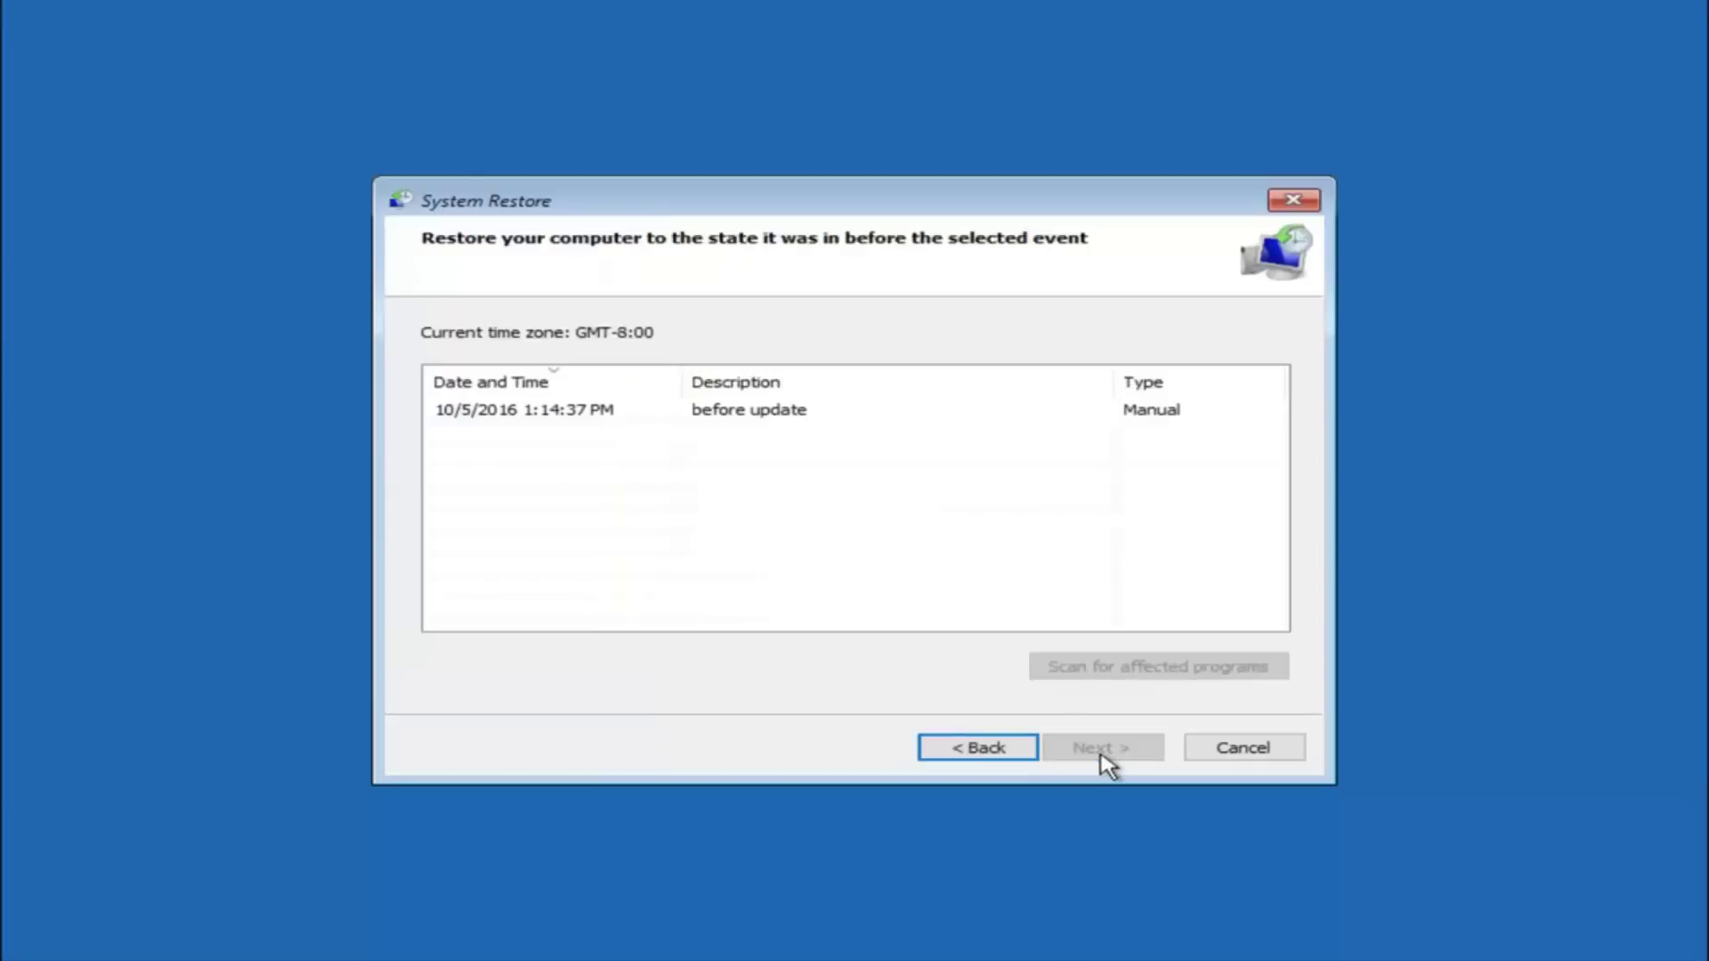
click(492, 416)
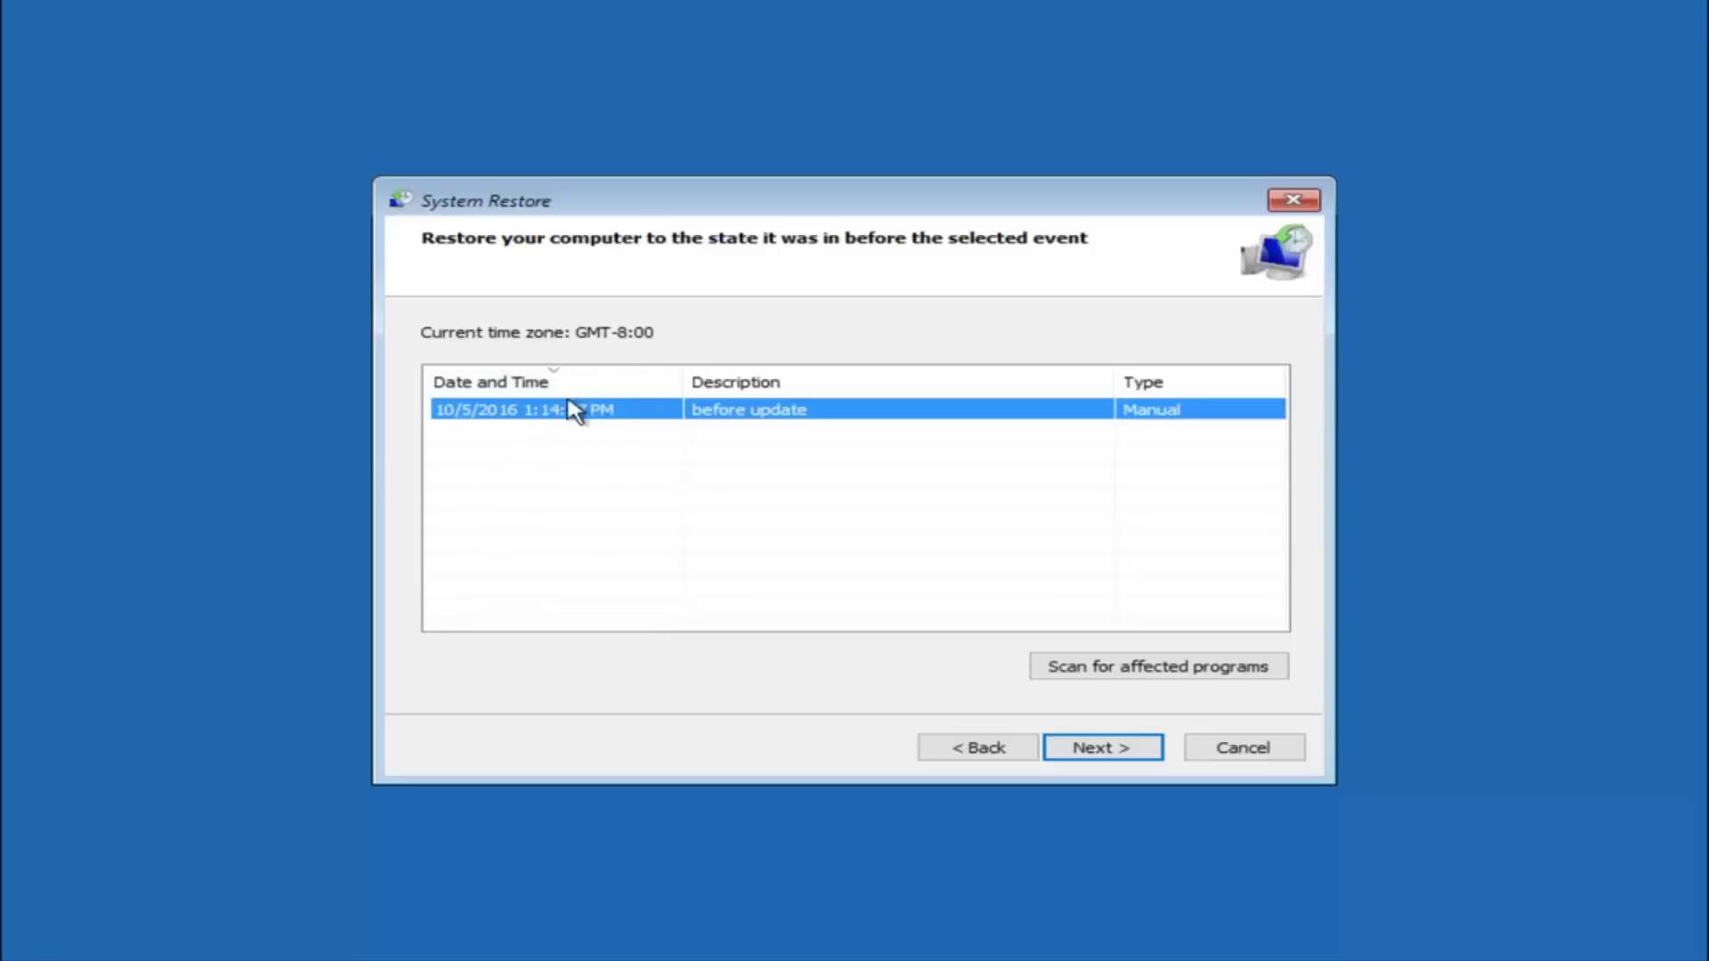
click(1111, 764)
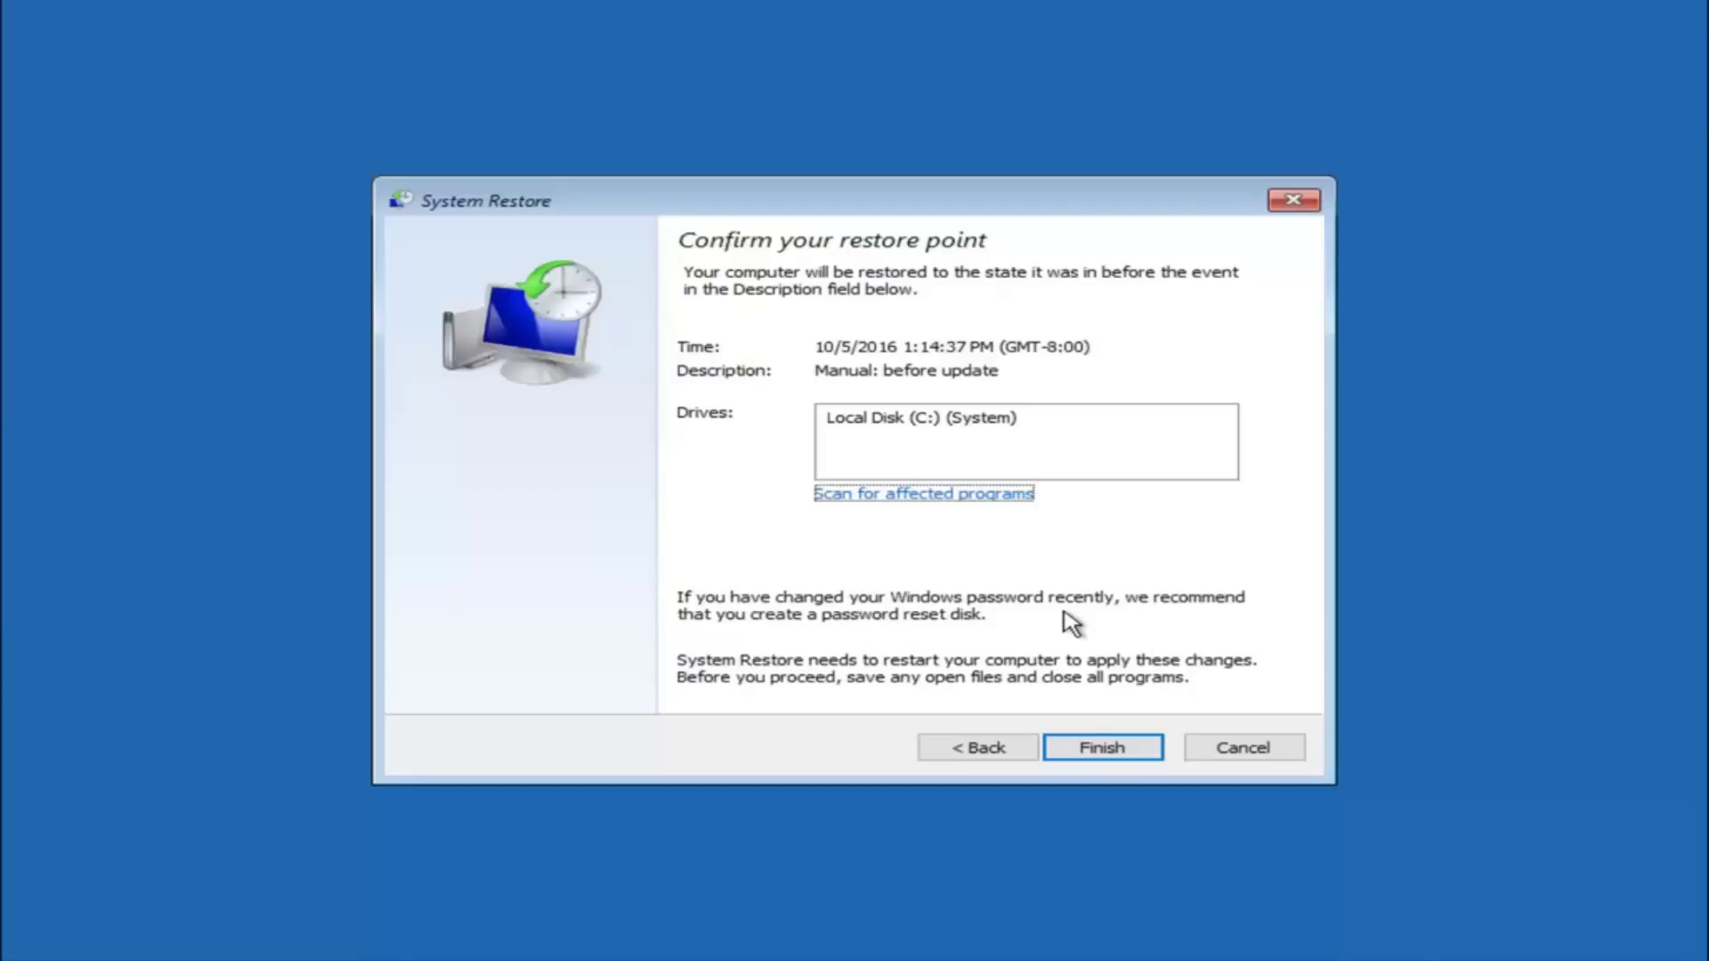
Finish the System Restore wizard for the 10/5/2016 restore point.
click(1110, 761)
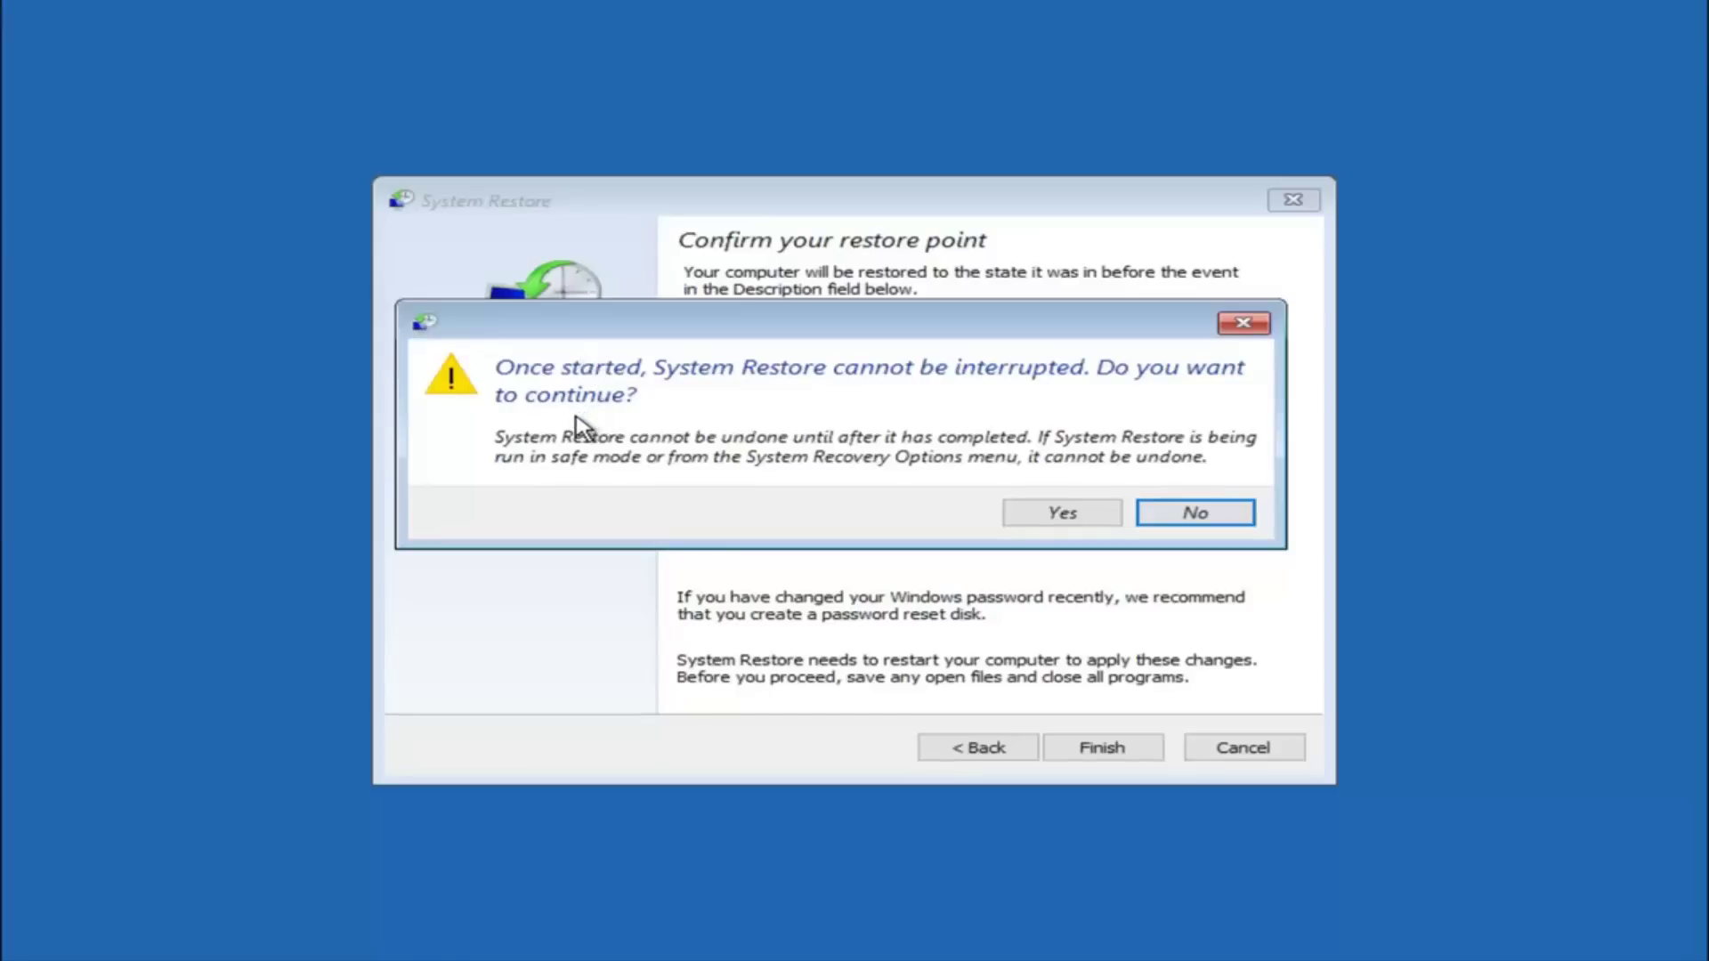
Confirm the warning to begin restoring to the 10/5/2016 point.
click(1046, 516)
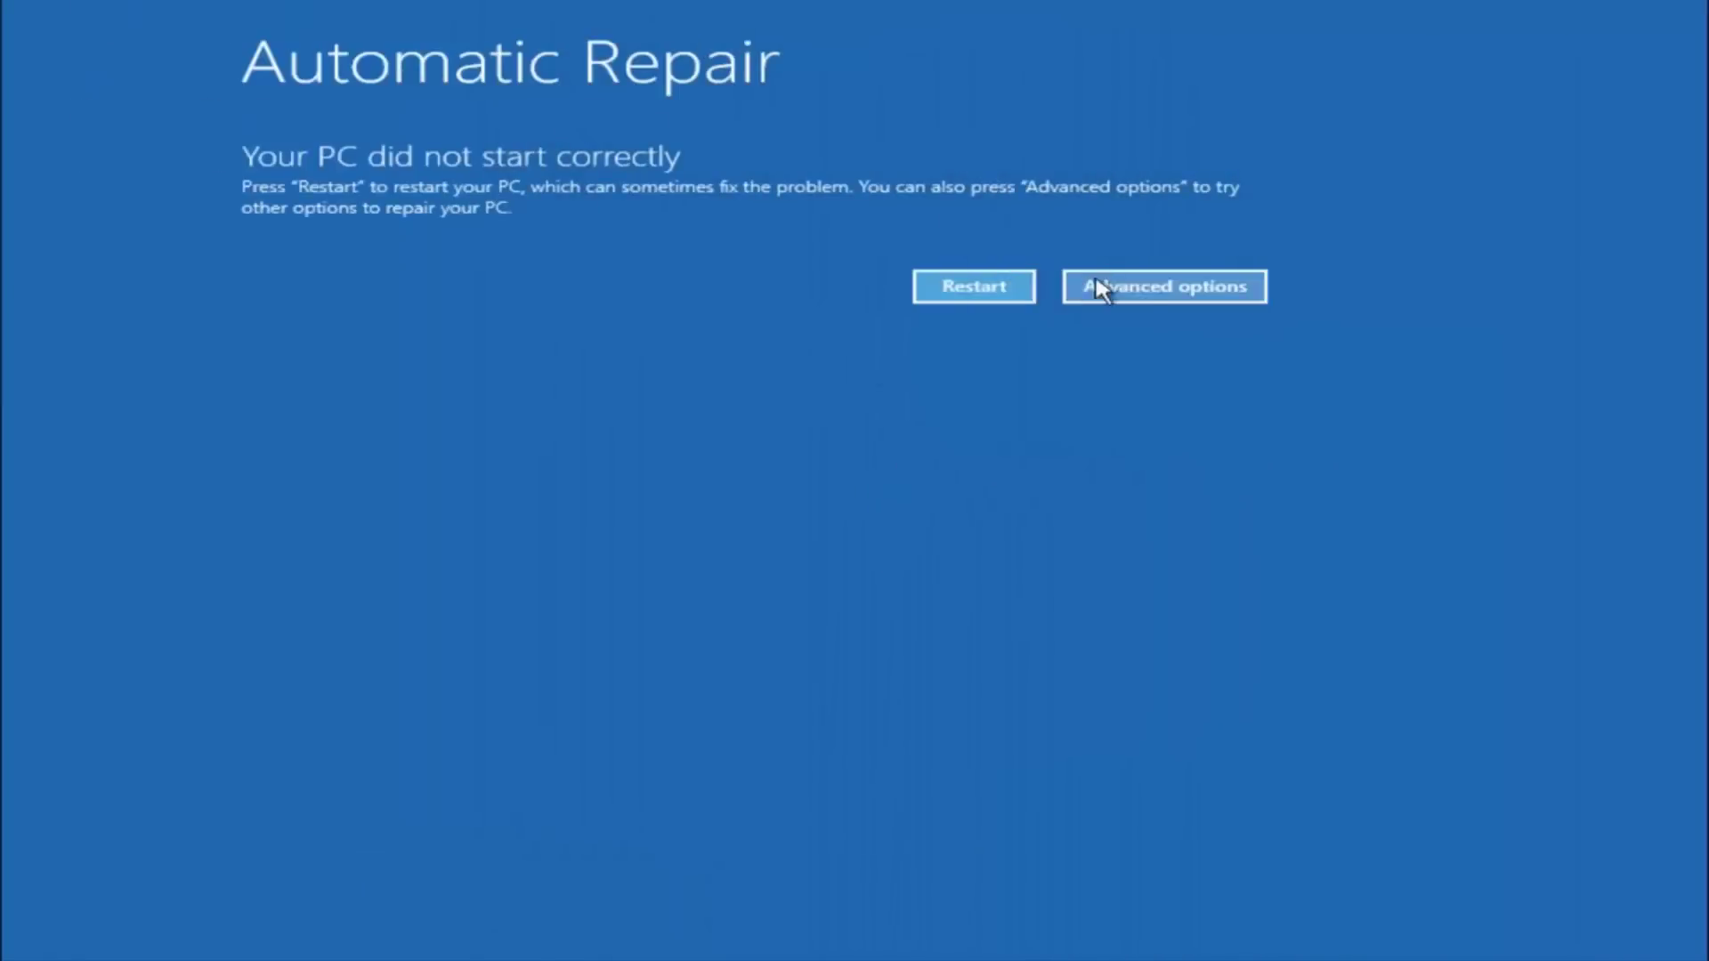
Run Startup Repair via Advanced options, Troubleshoot and Advanced options.
click(1112, 287)
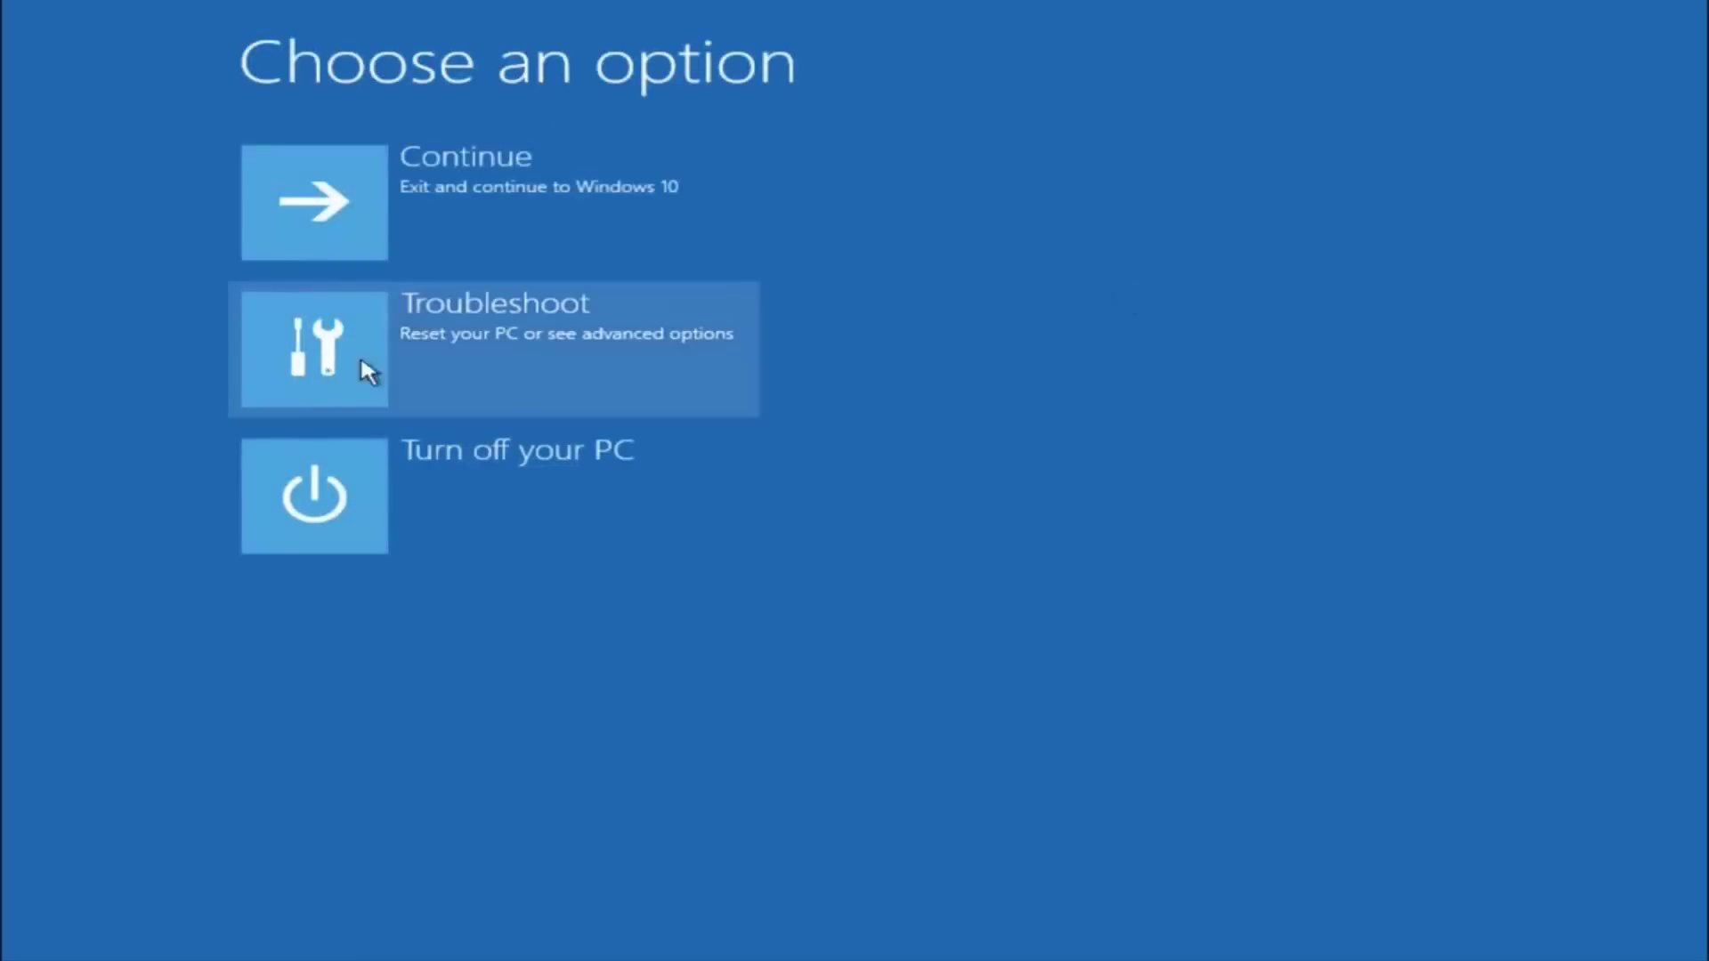
click(466, 334)
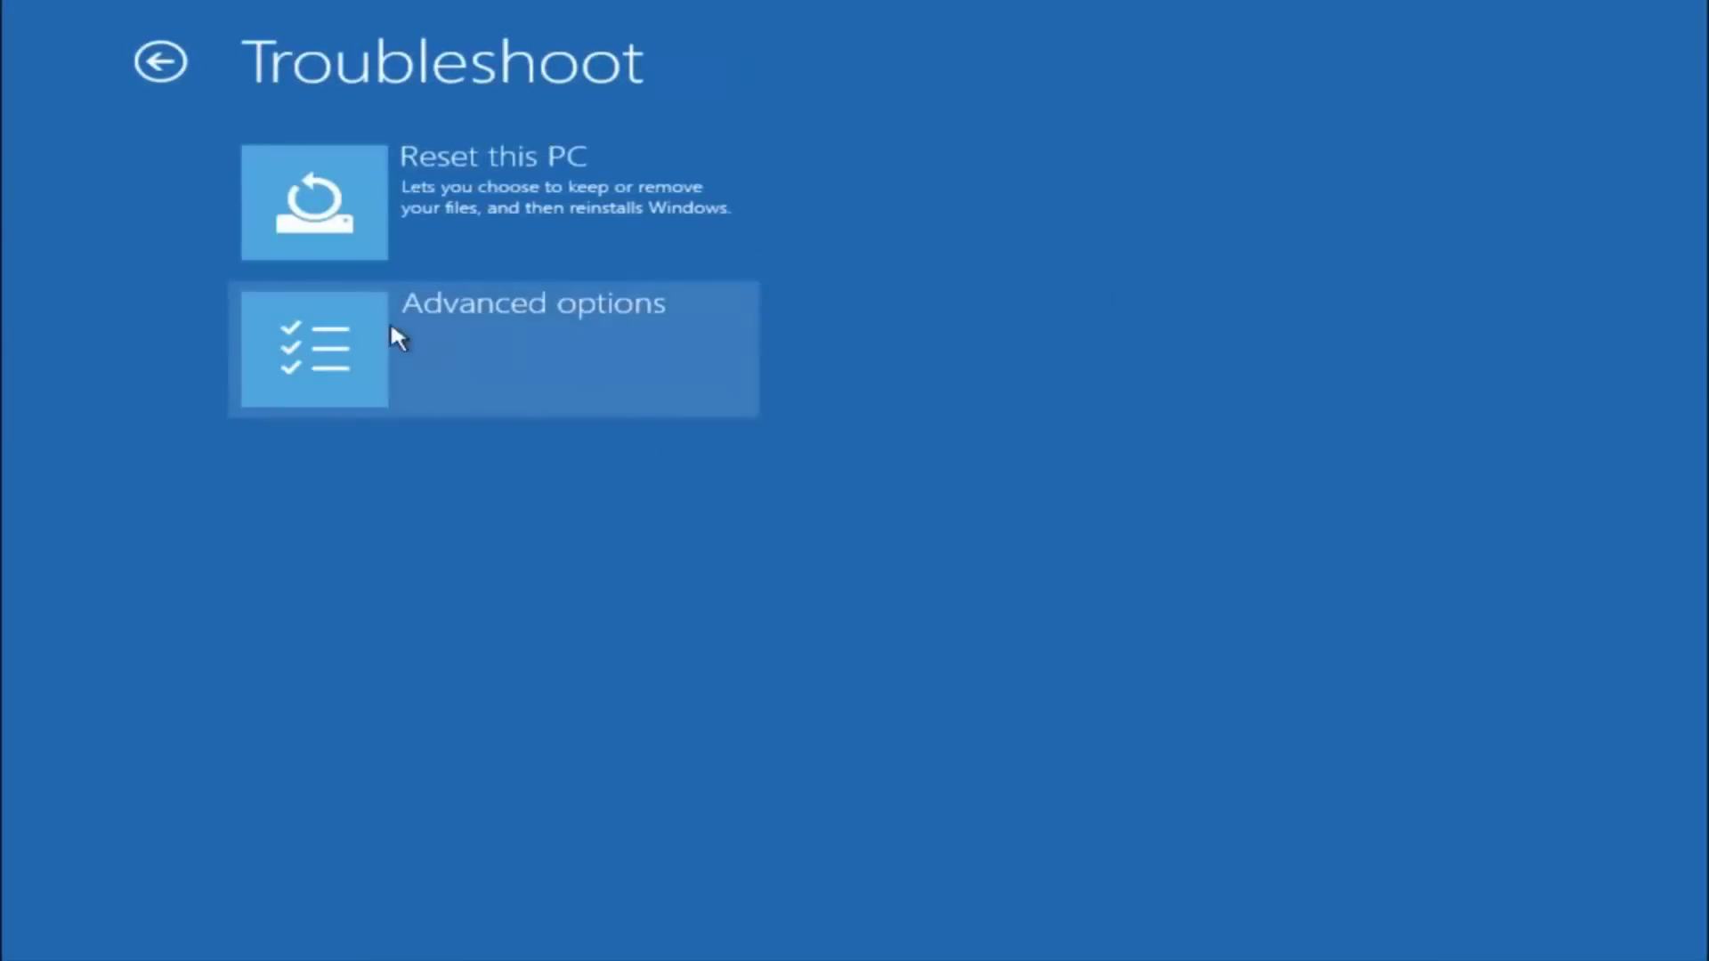
click(423, 372)
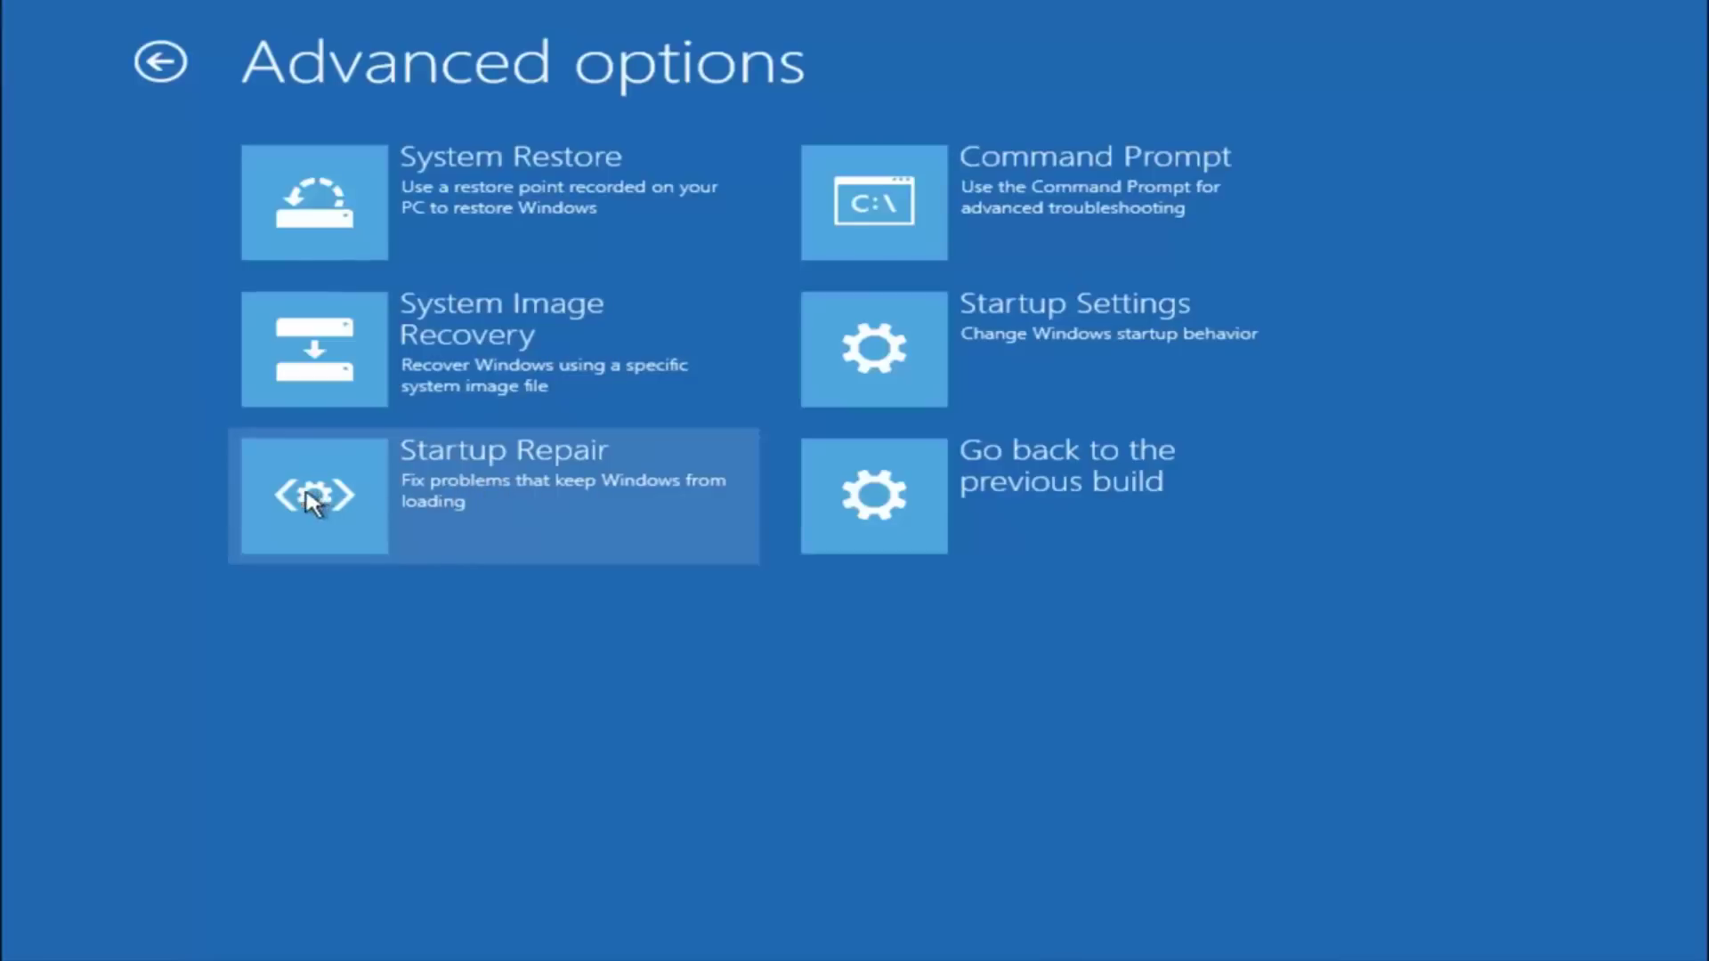
click(342, 495)
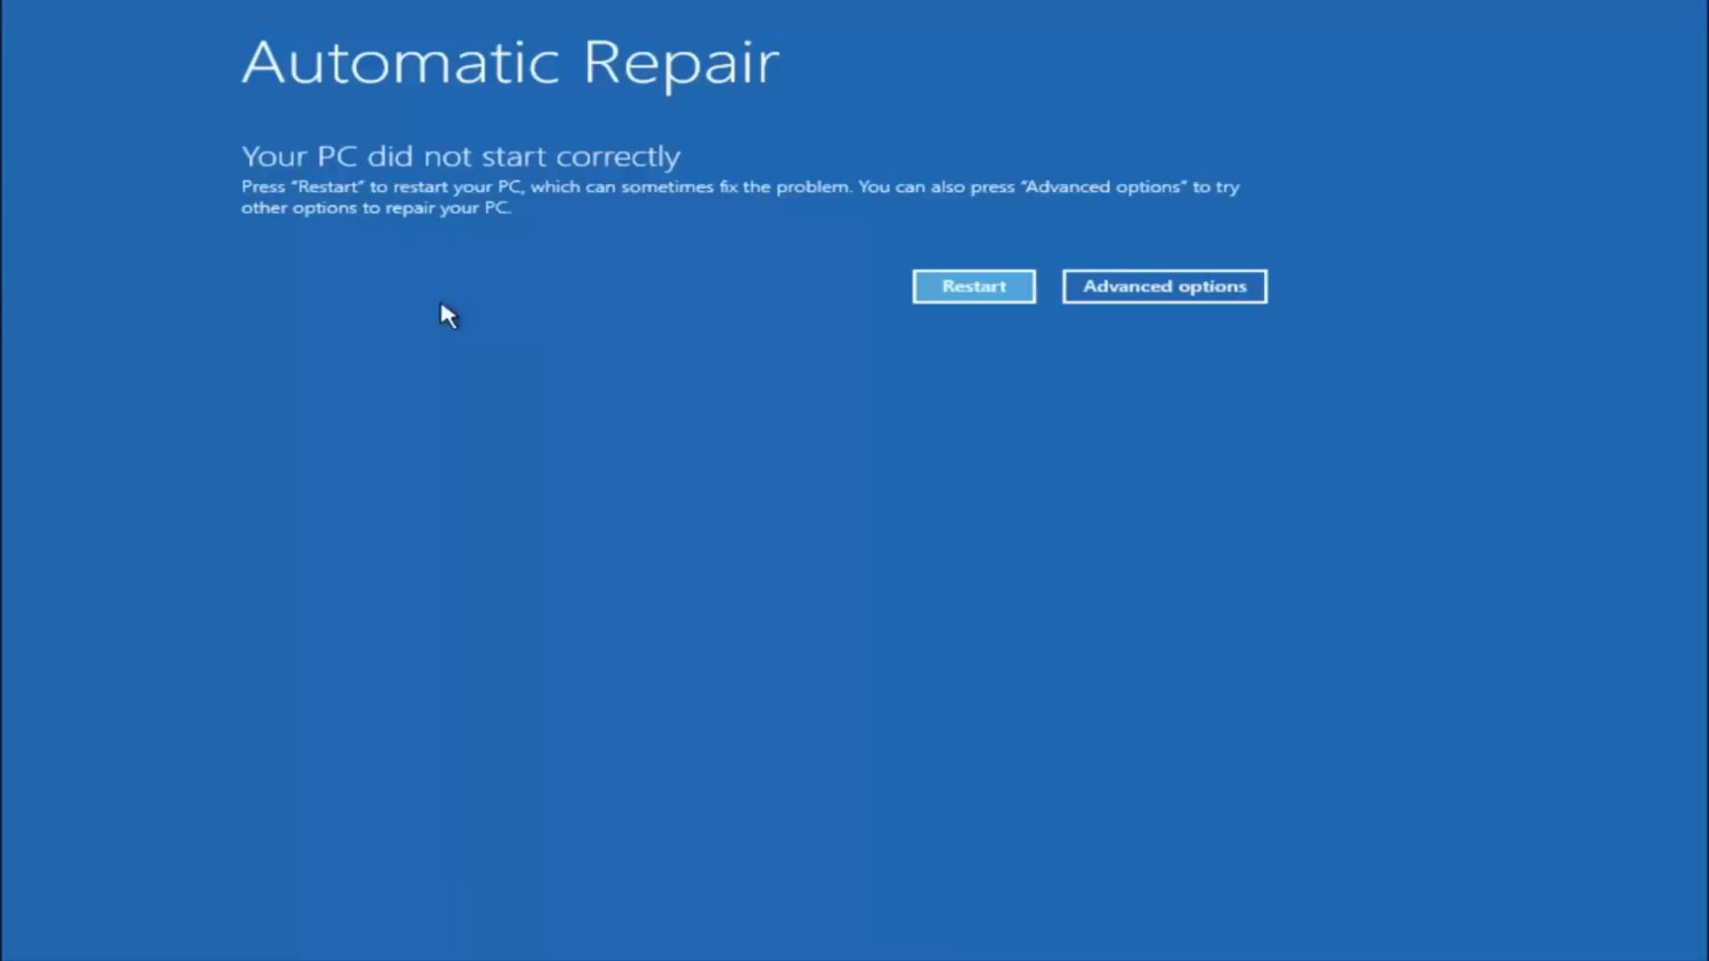
Launch Command Prompt via Advanced options, Troubleshoot and Advanced options, reaching X:\windows\system32.
click(1142, 294)
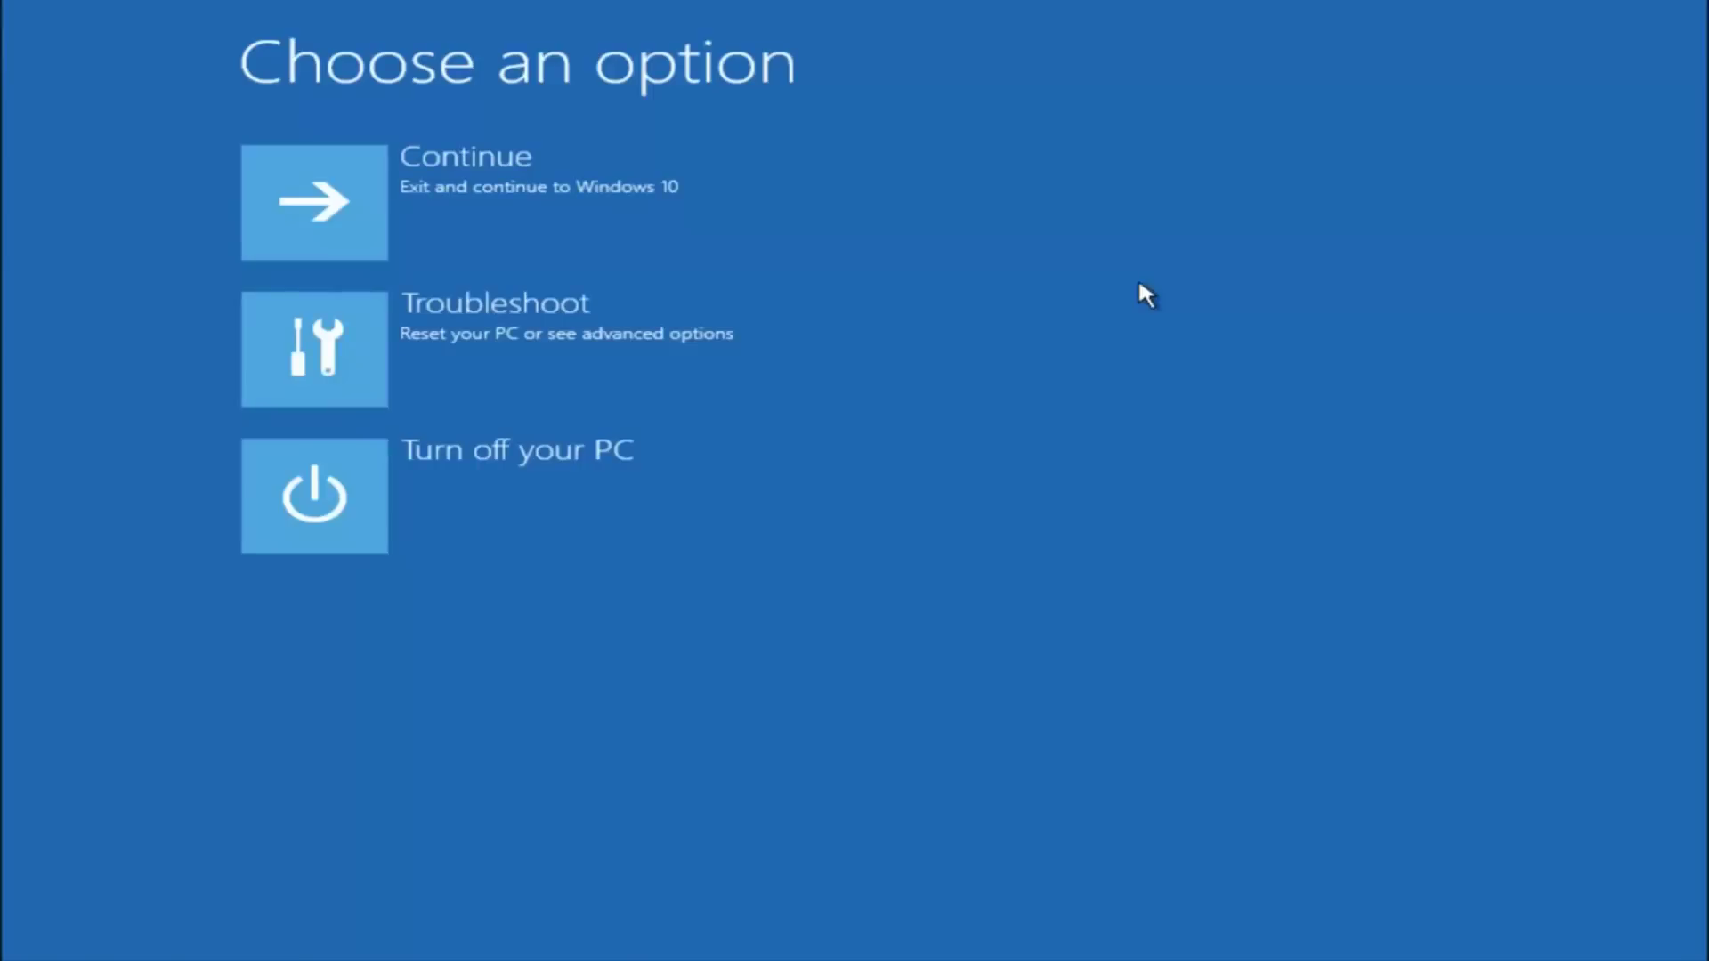
click(332, 368)
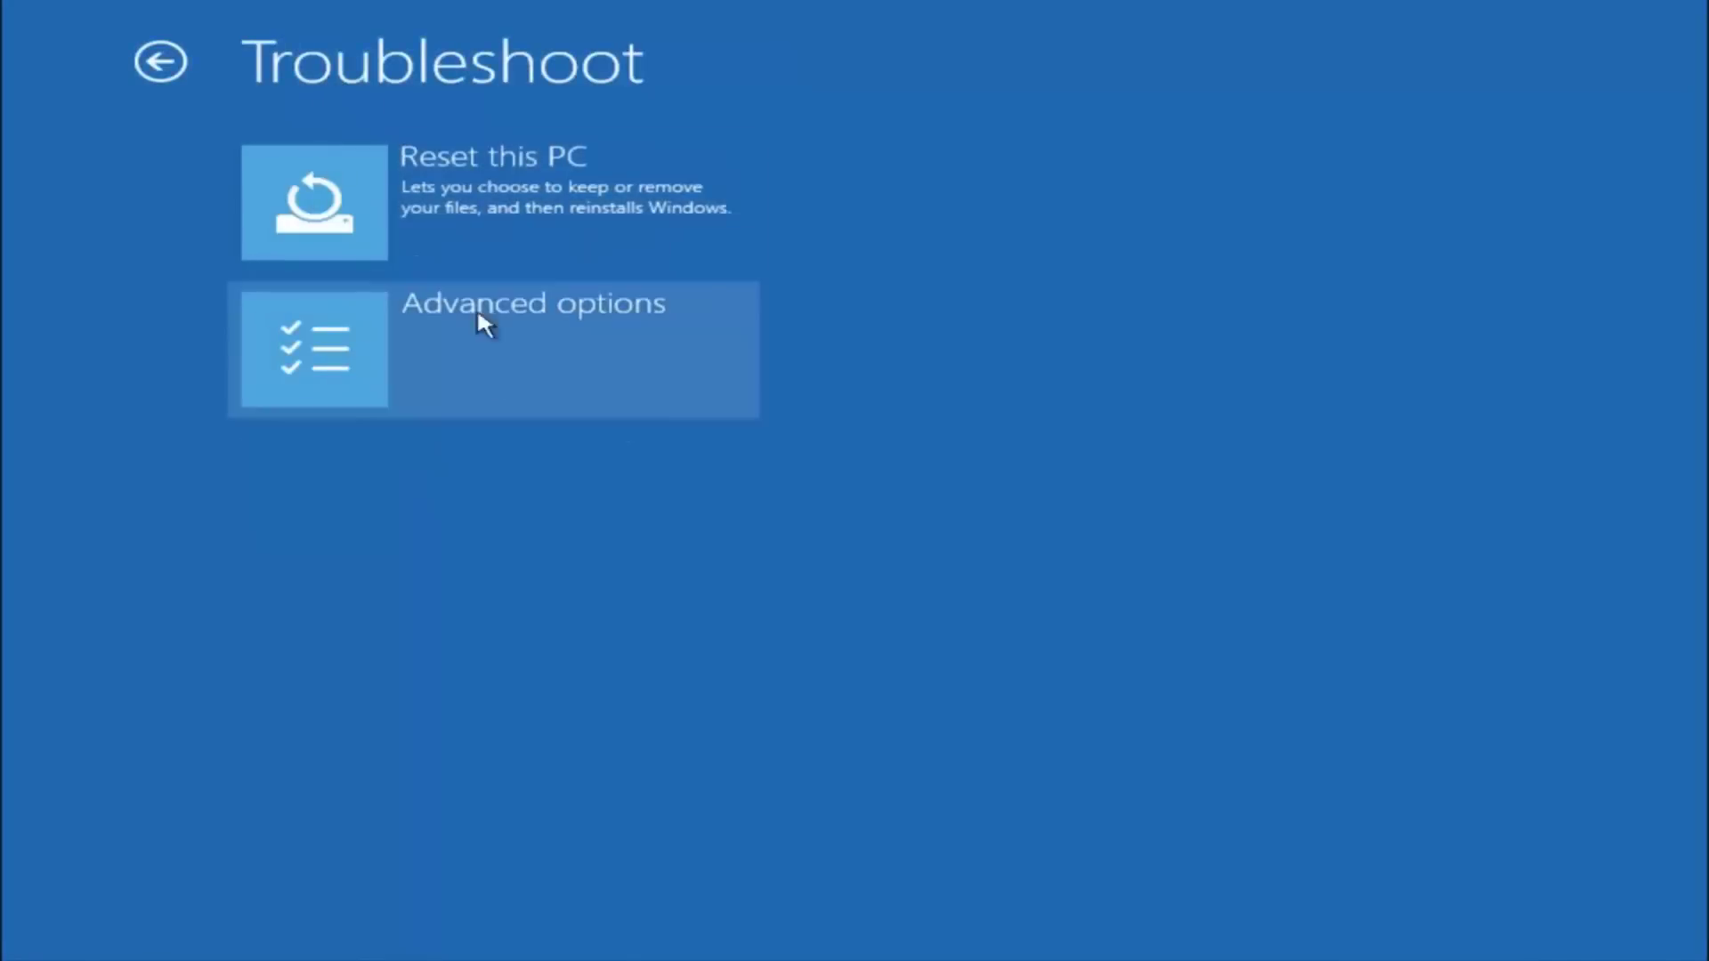
click(394, 338)
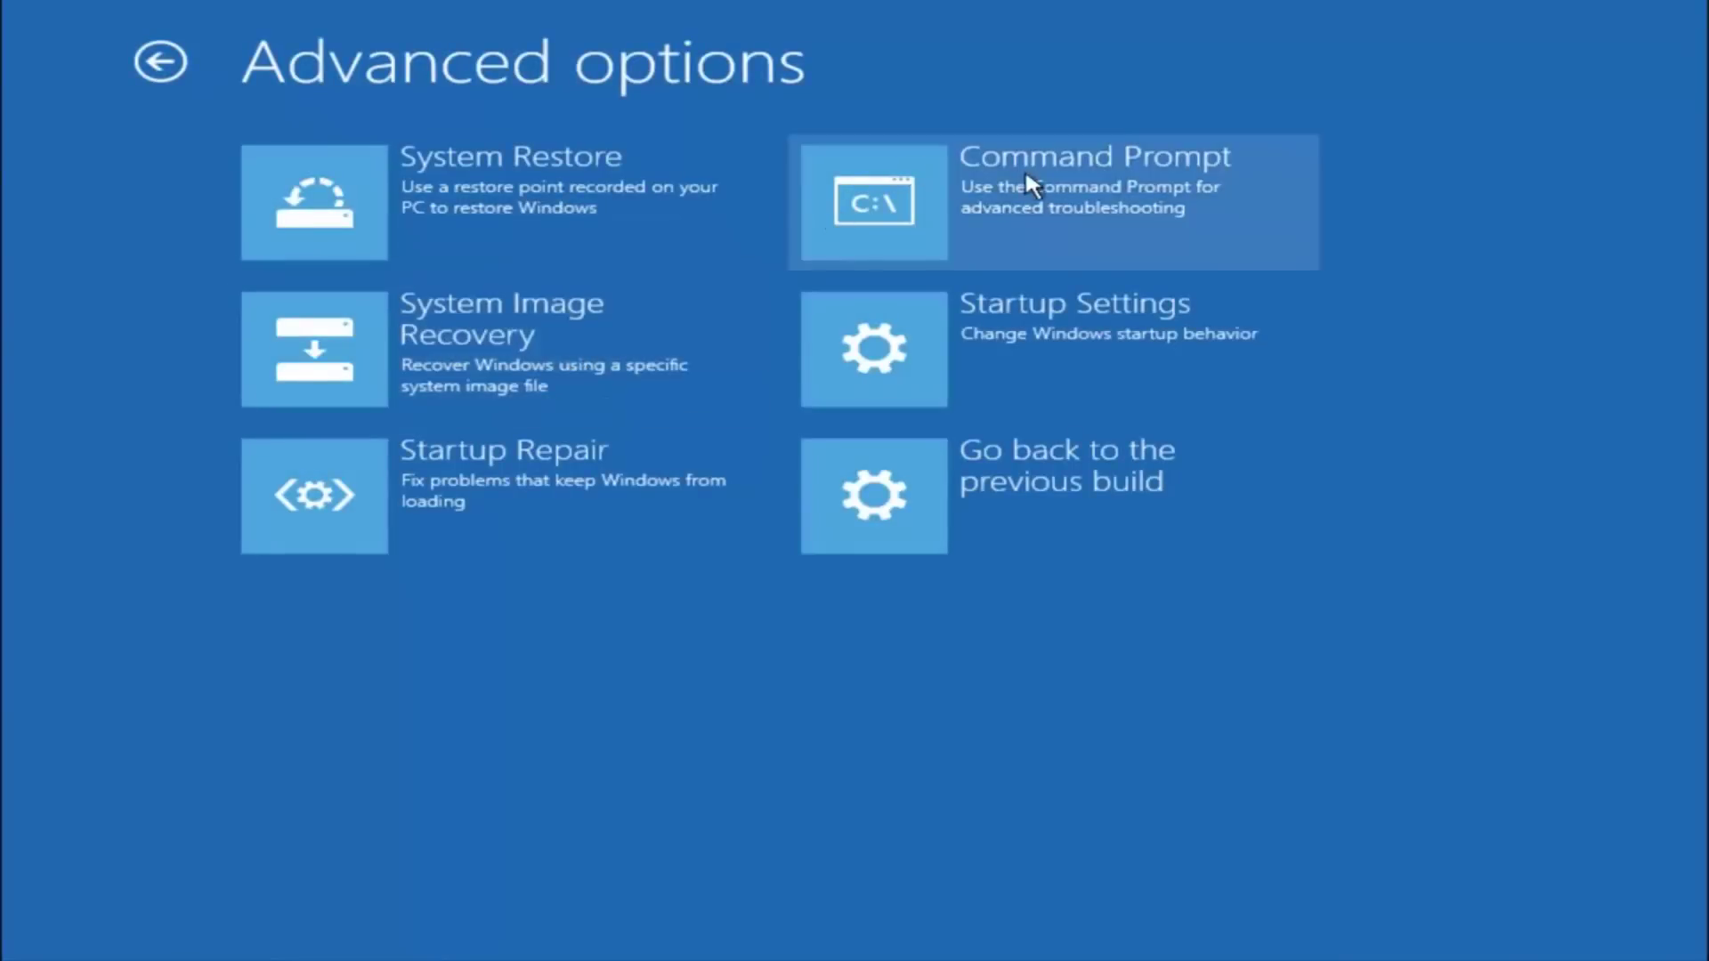
click(1007, 217)
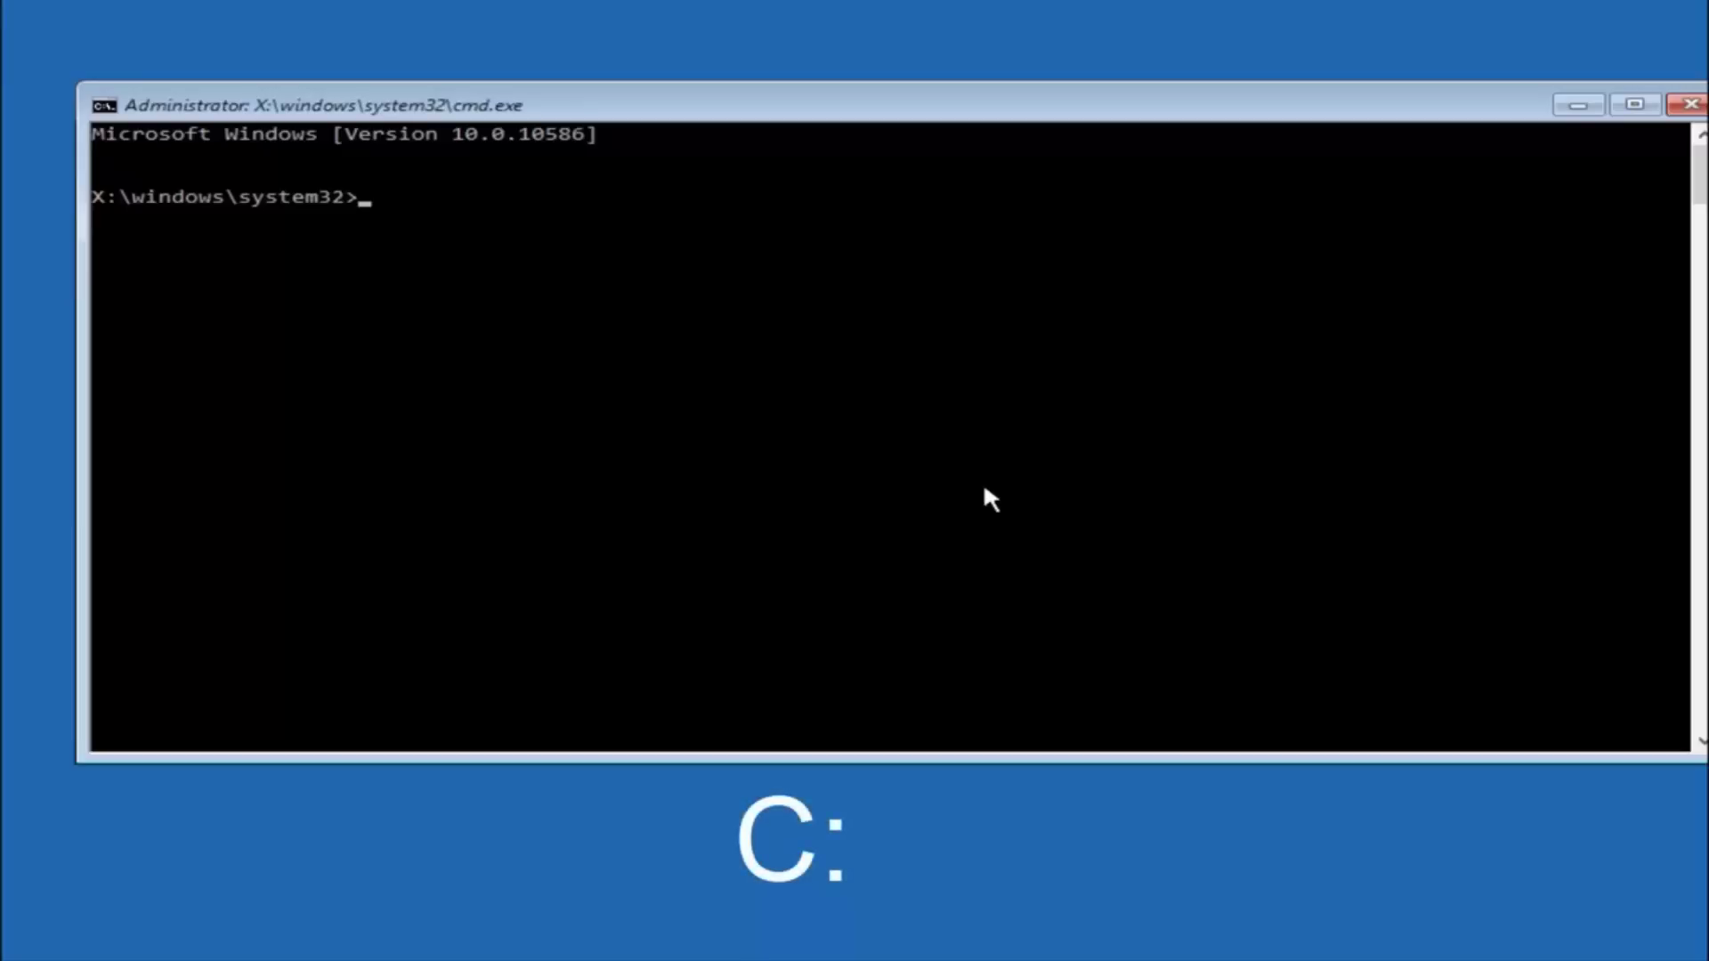
Switch to drive C: and run dir to list its folders, including Windows.old.
text(c:)
key(Return)
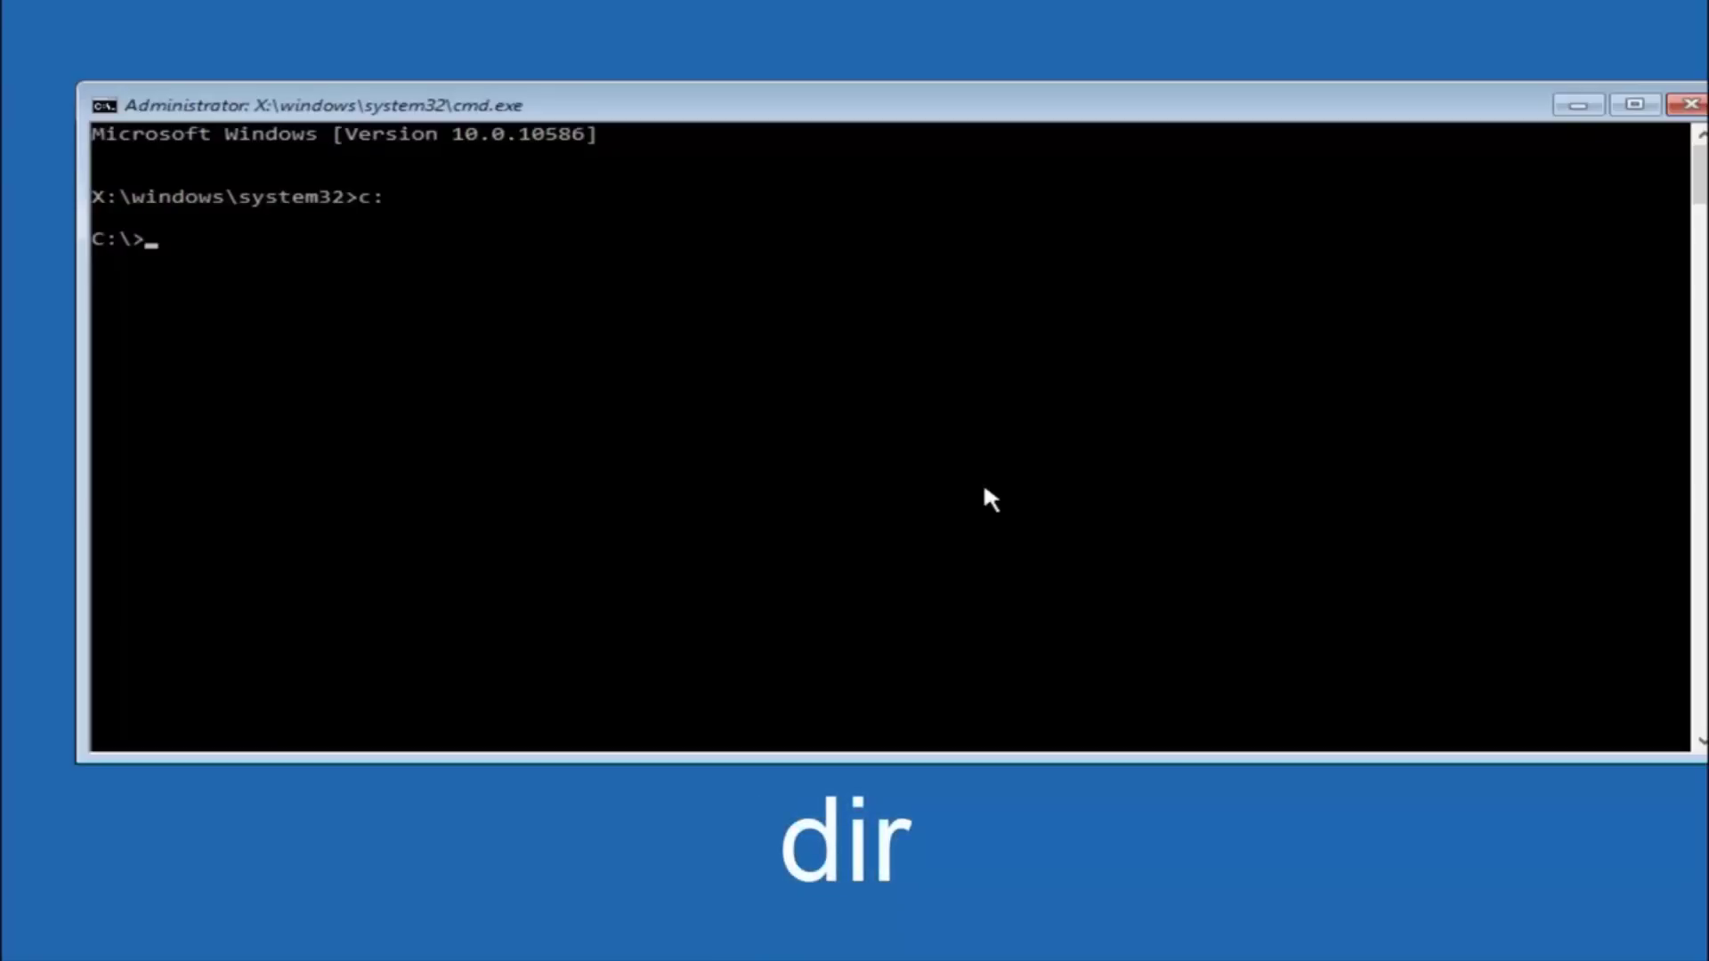
text(dir)
key(Return)
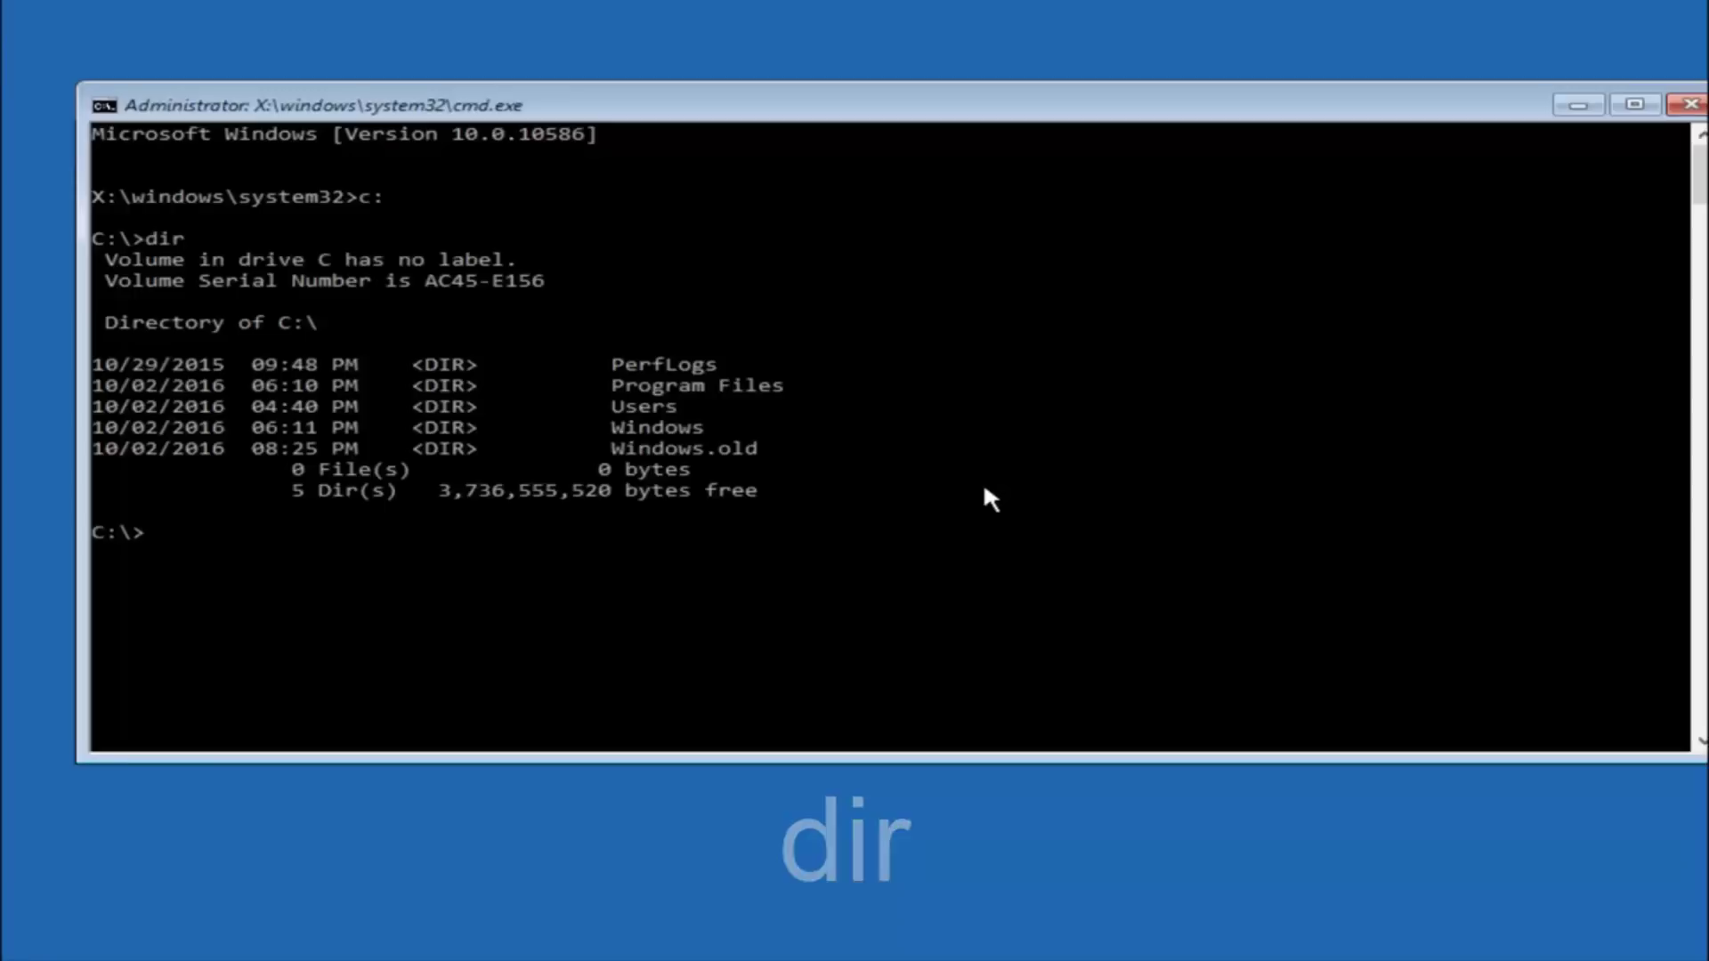
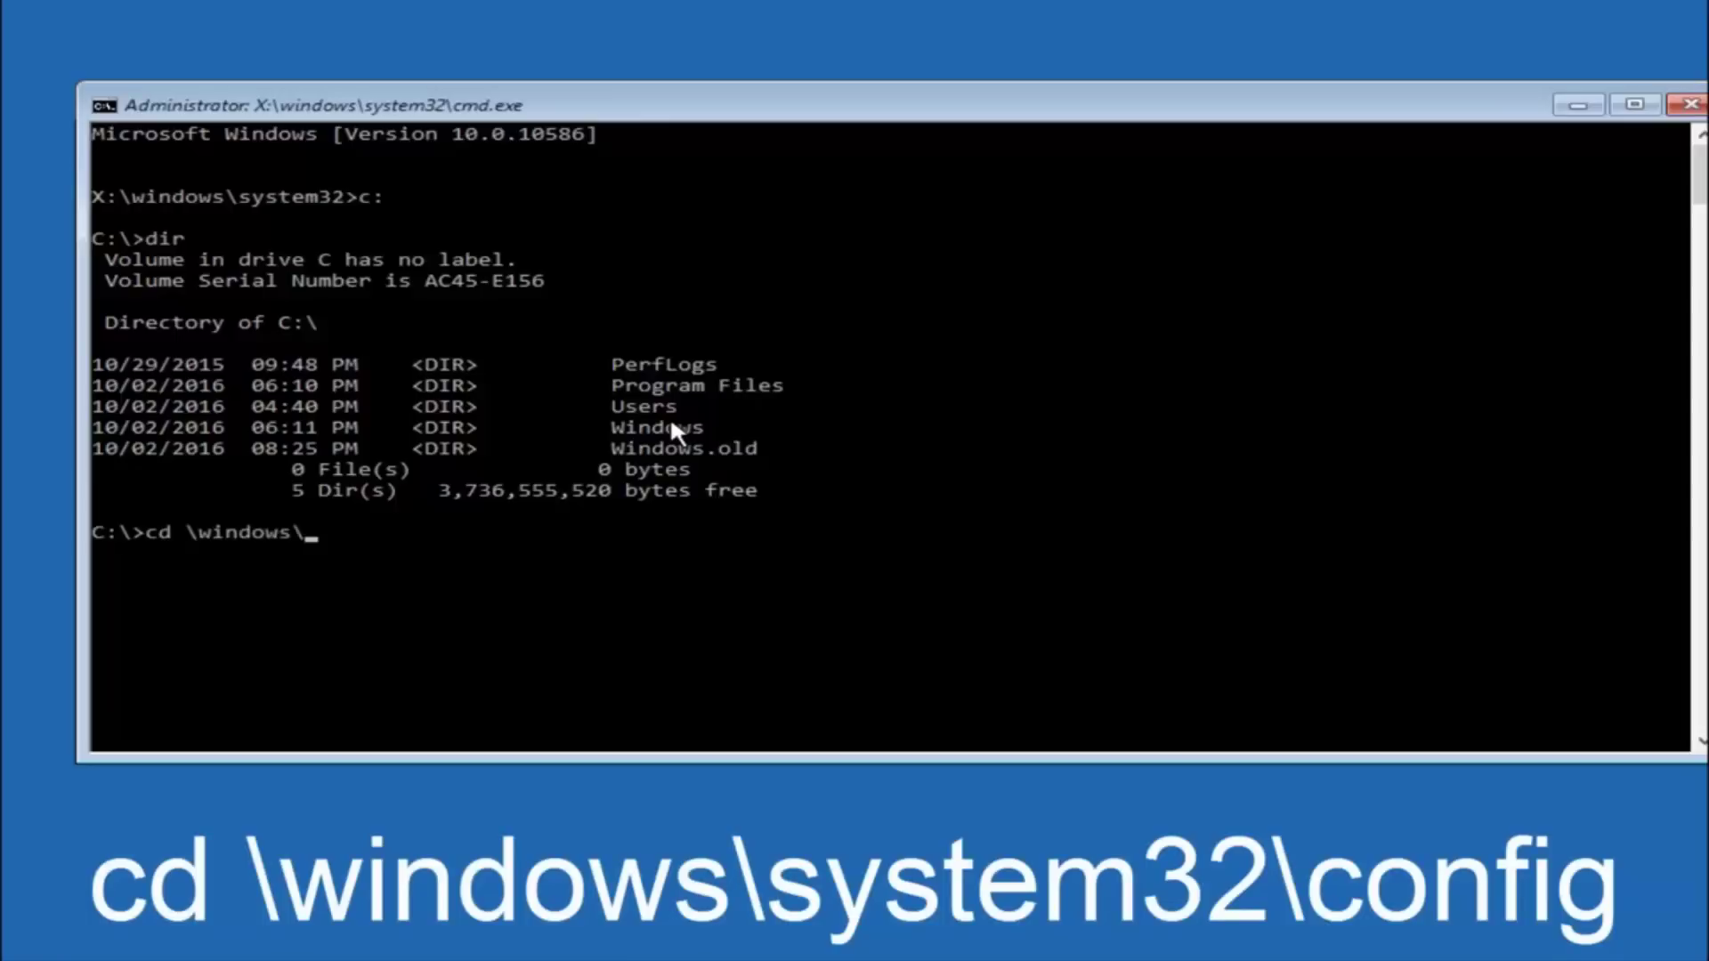
Type the path \windows\system32 into the cd command at the C:\> prompt, without running it.
text(system32\config)
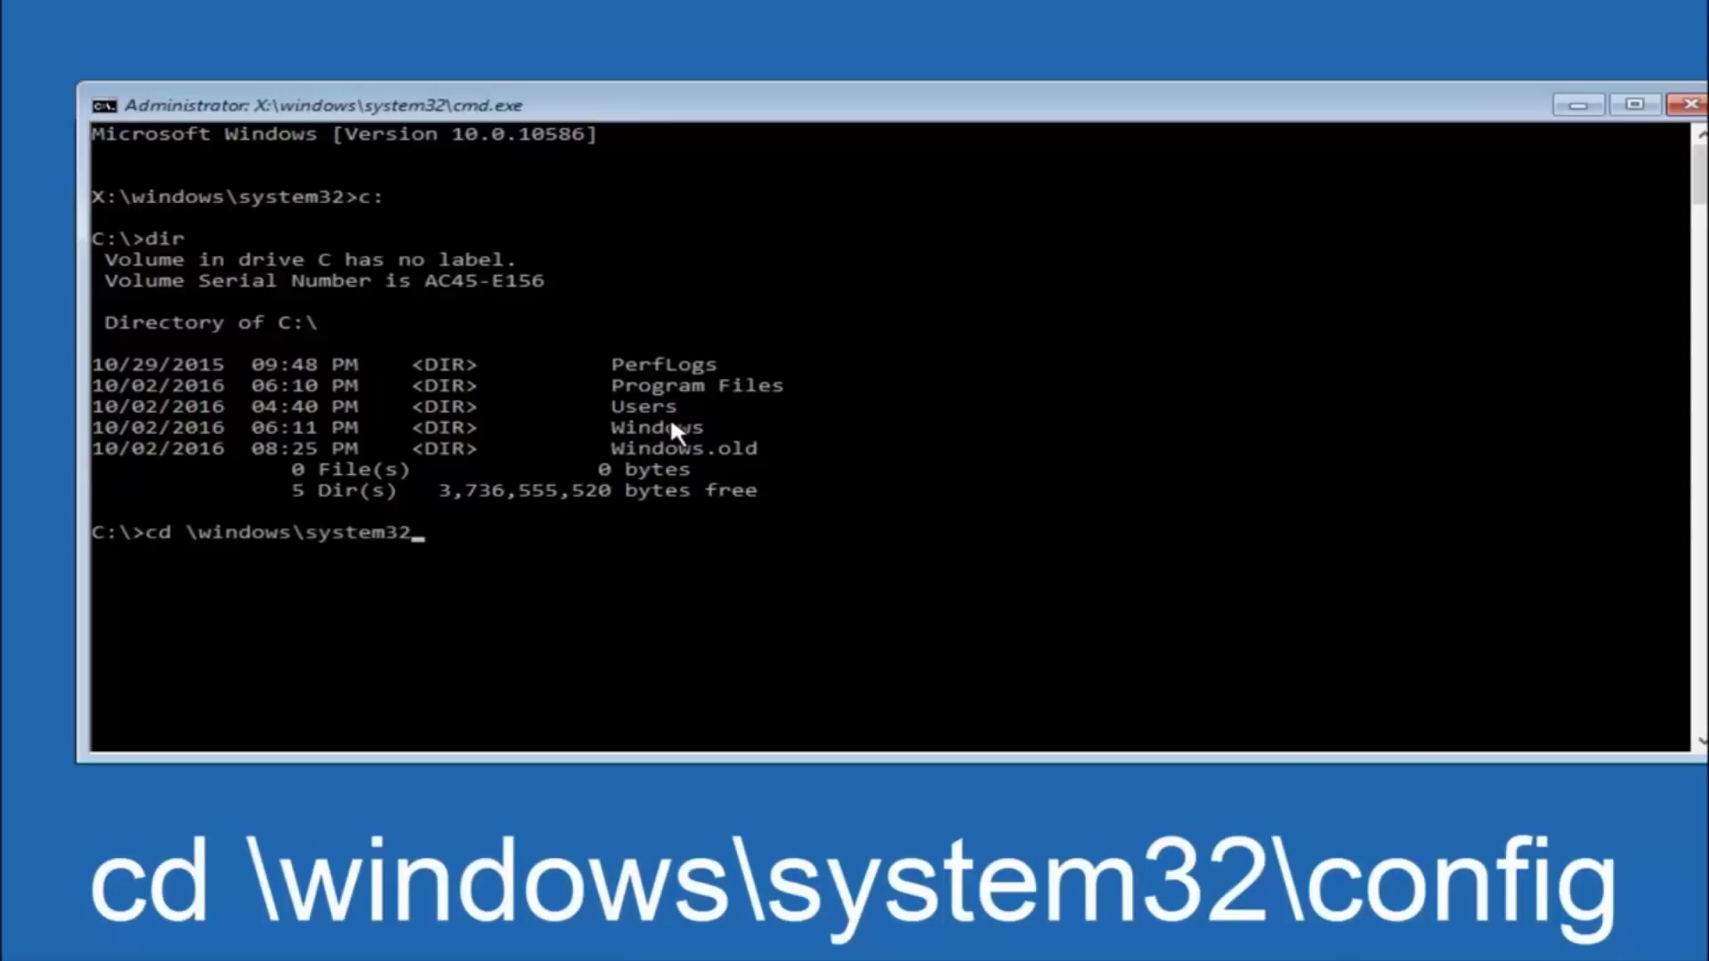
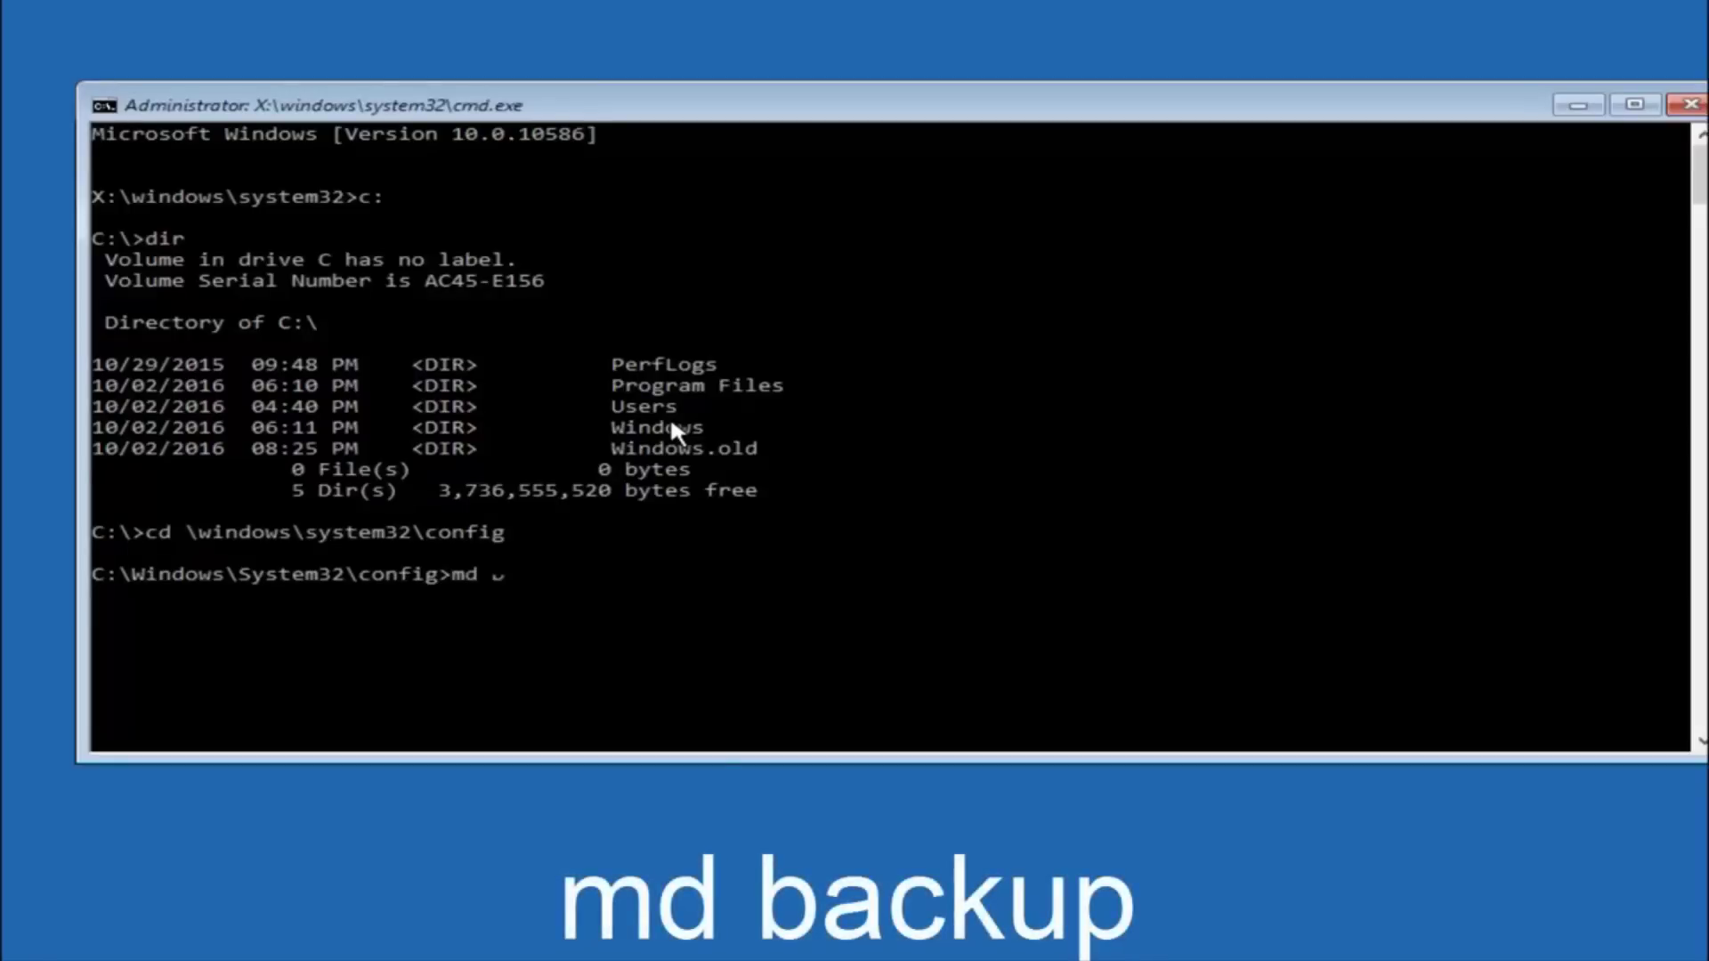
Enter the command md backup at the C:\Windows\System32\config prompt, without running it.
text(up)
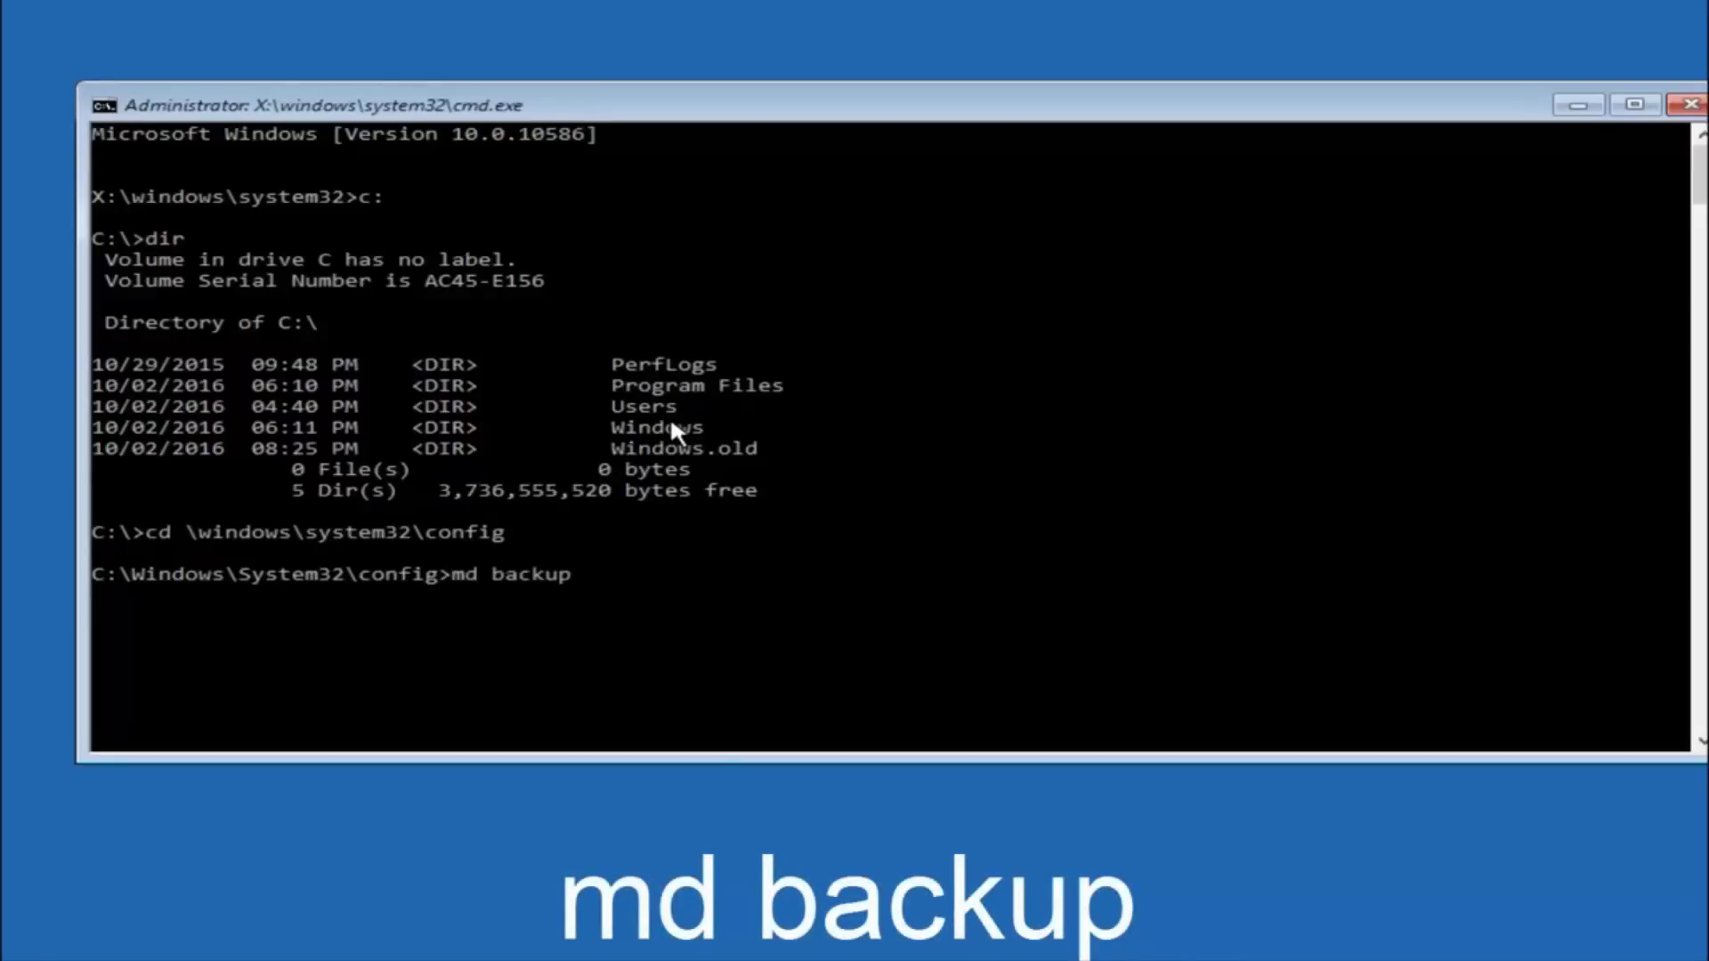
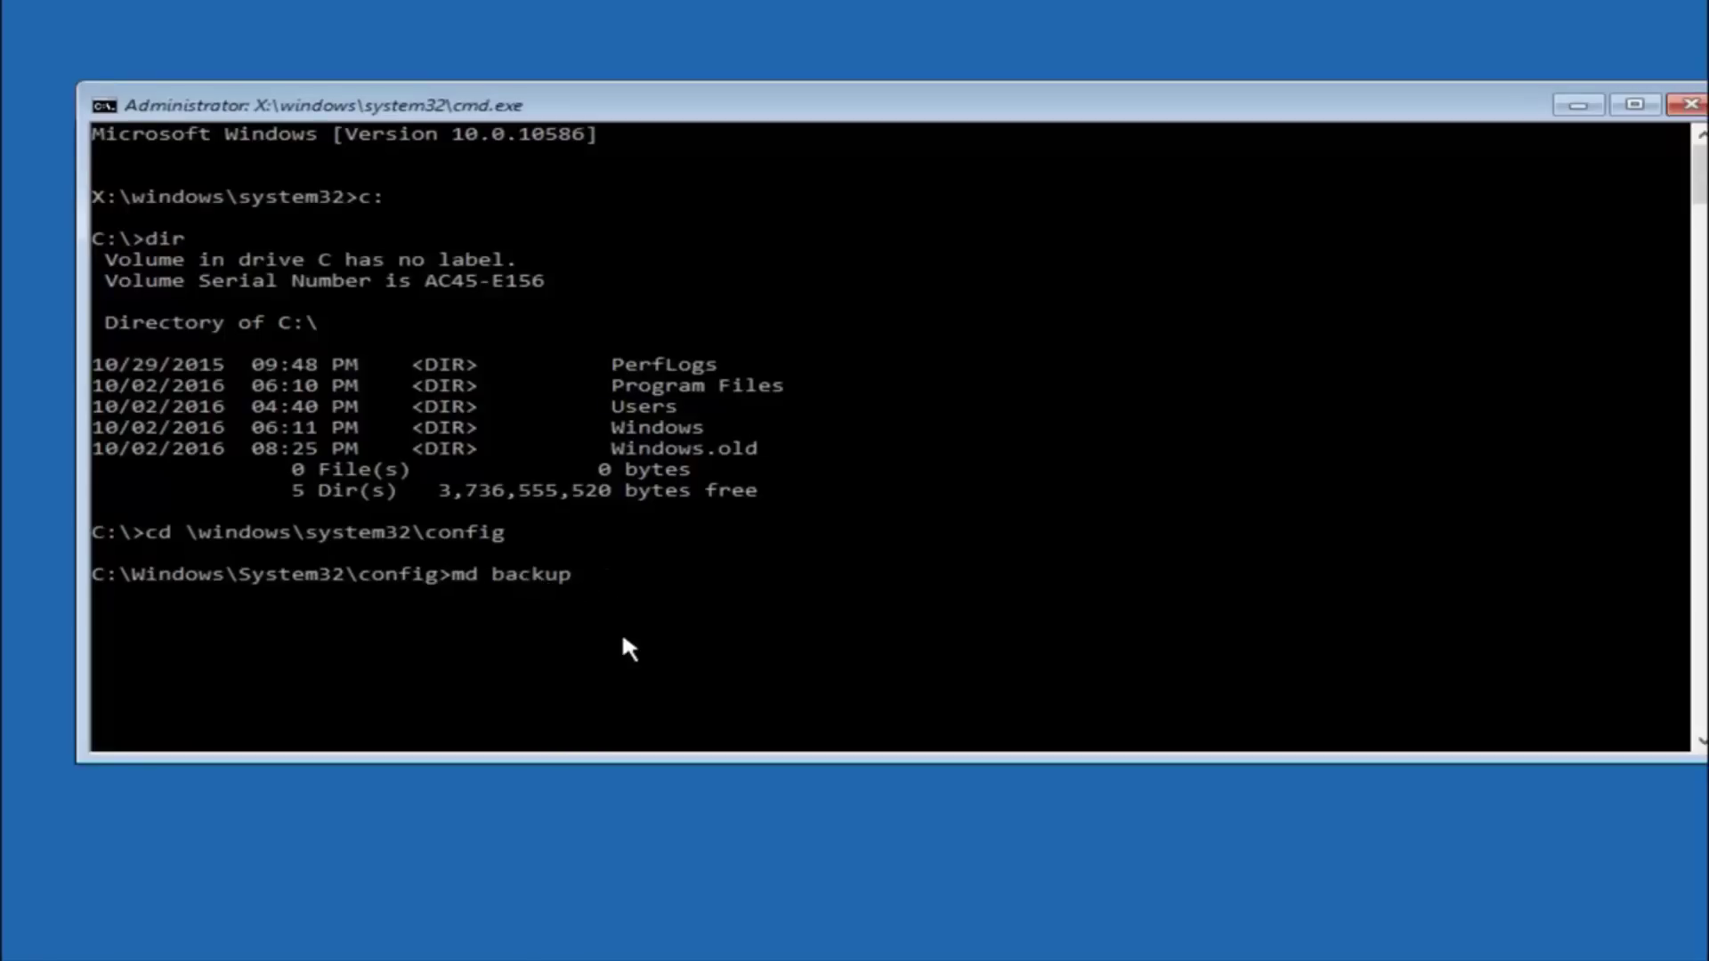
Run 'md backup' to create the backup folder in C:\Windows\System32\config.
key(Return)
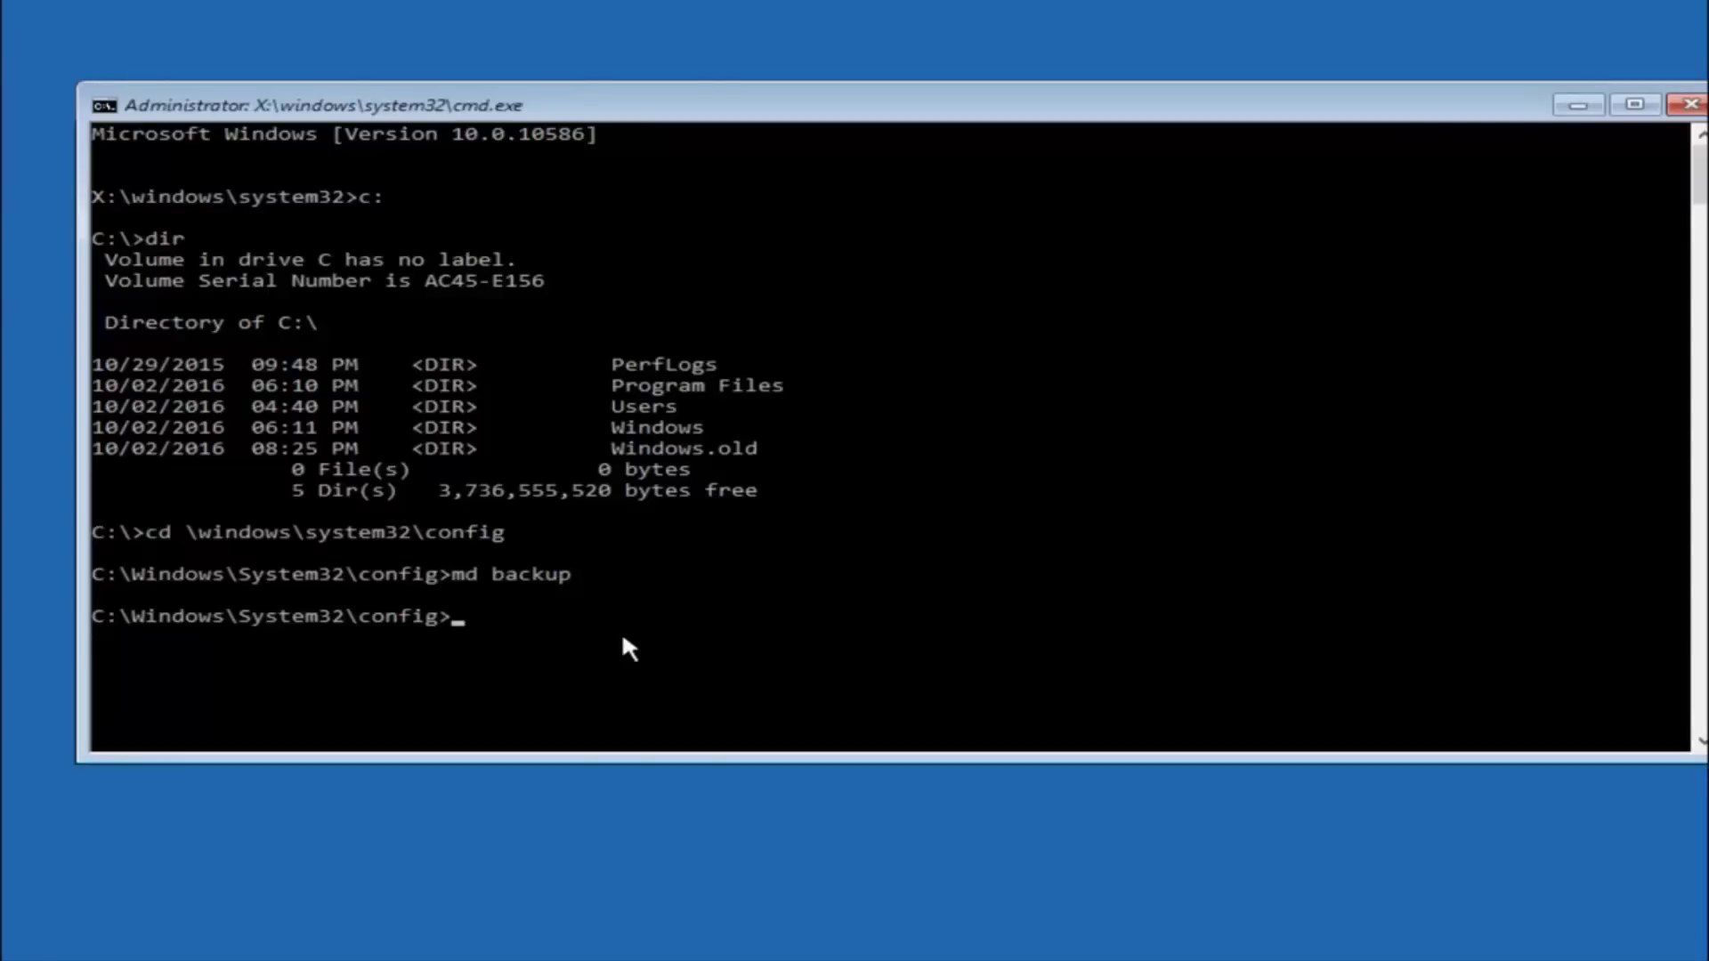
Copy every file in the config folder into backup with 'copy *.* backup'.
text(c)
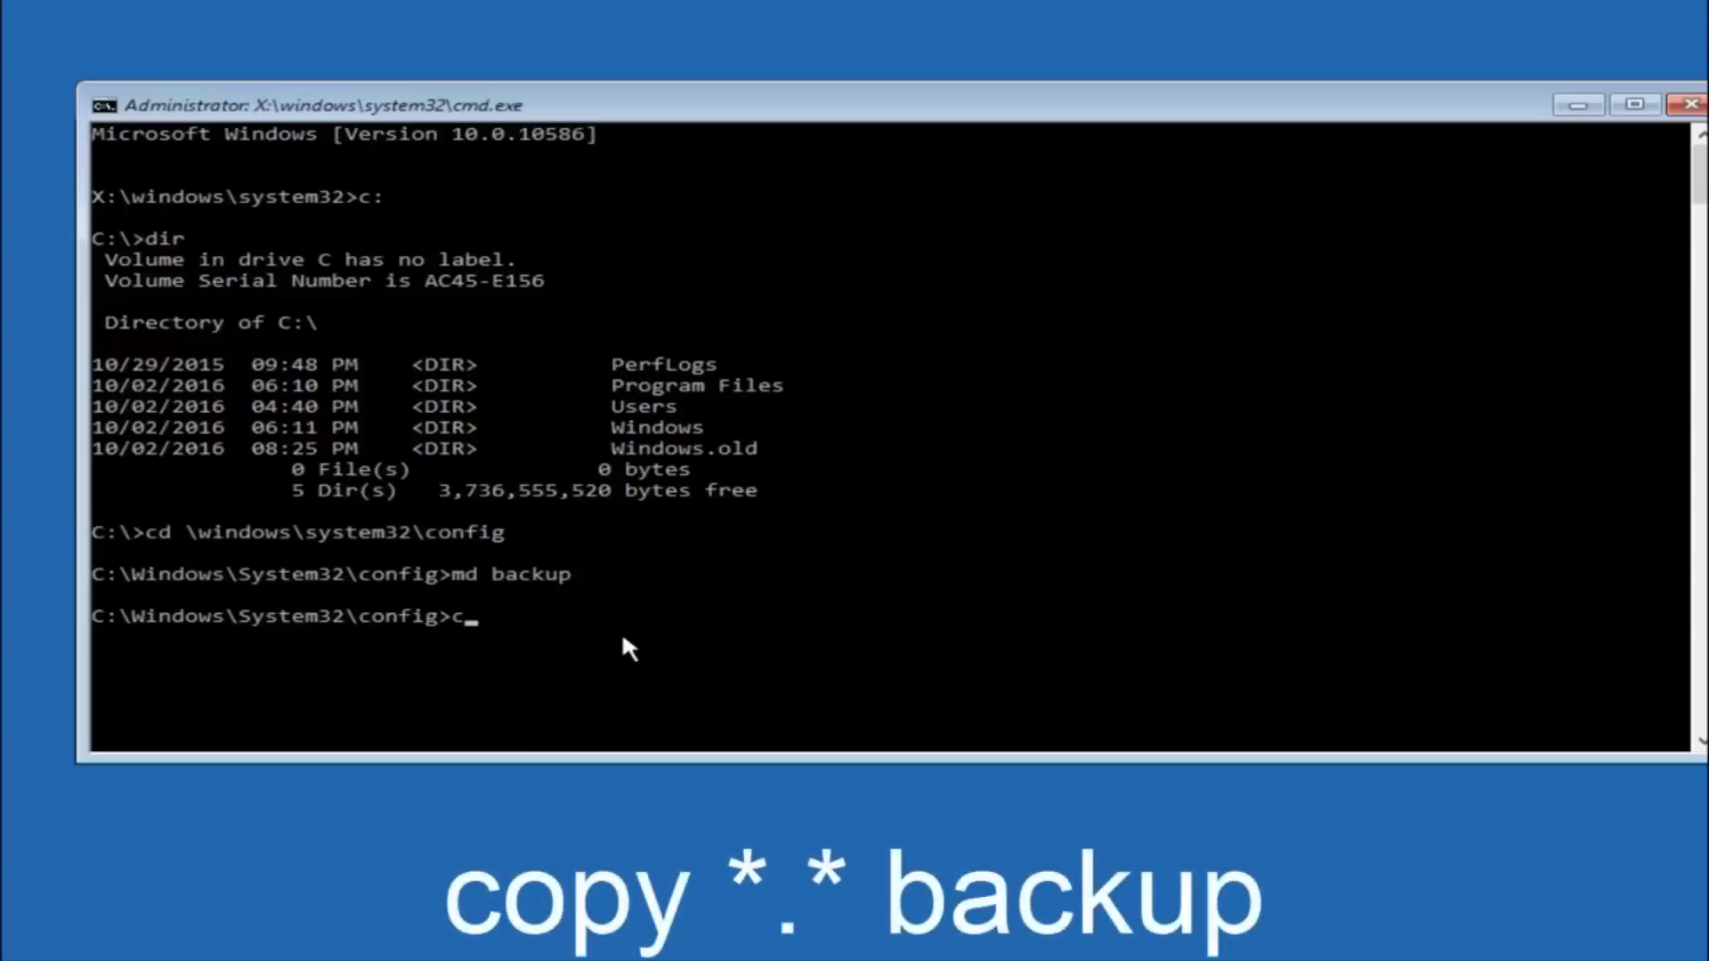
text(opy *.* backup)
key(Return)
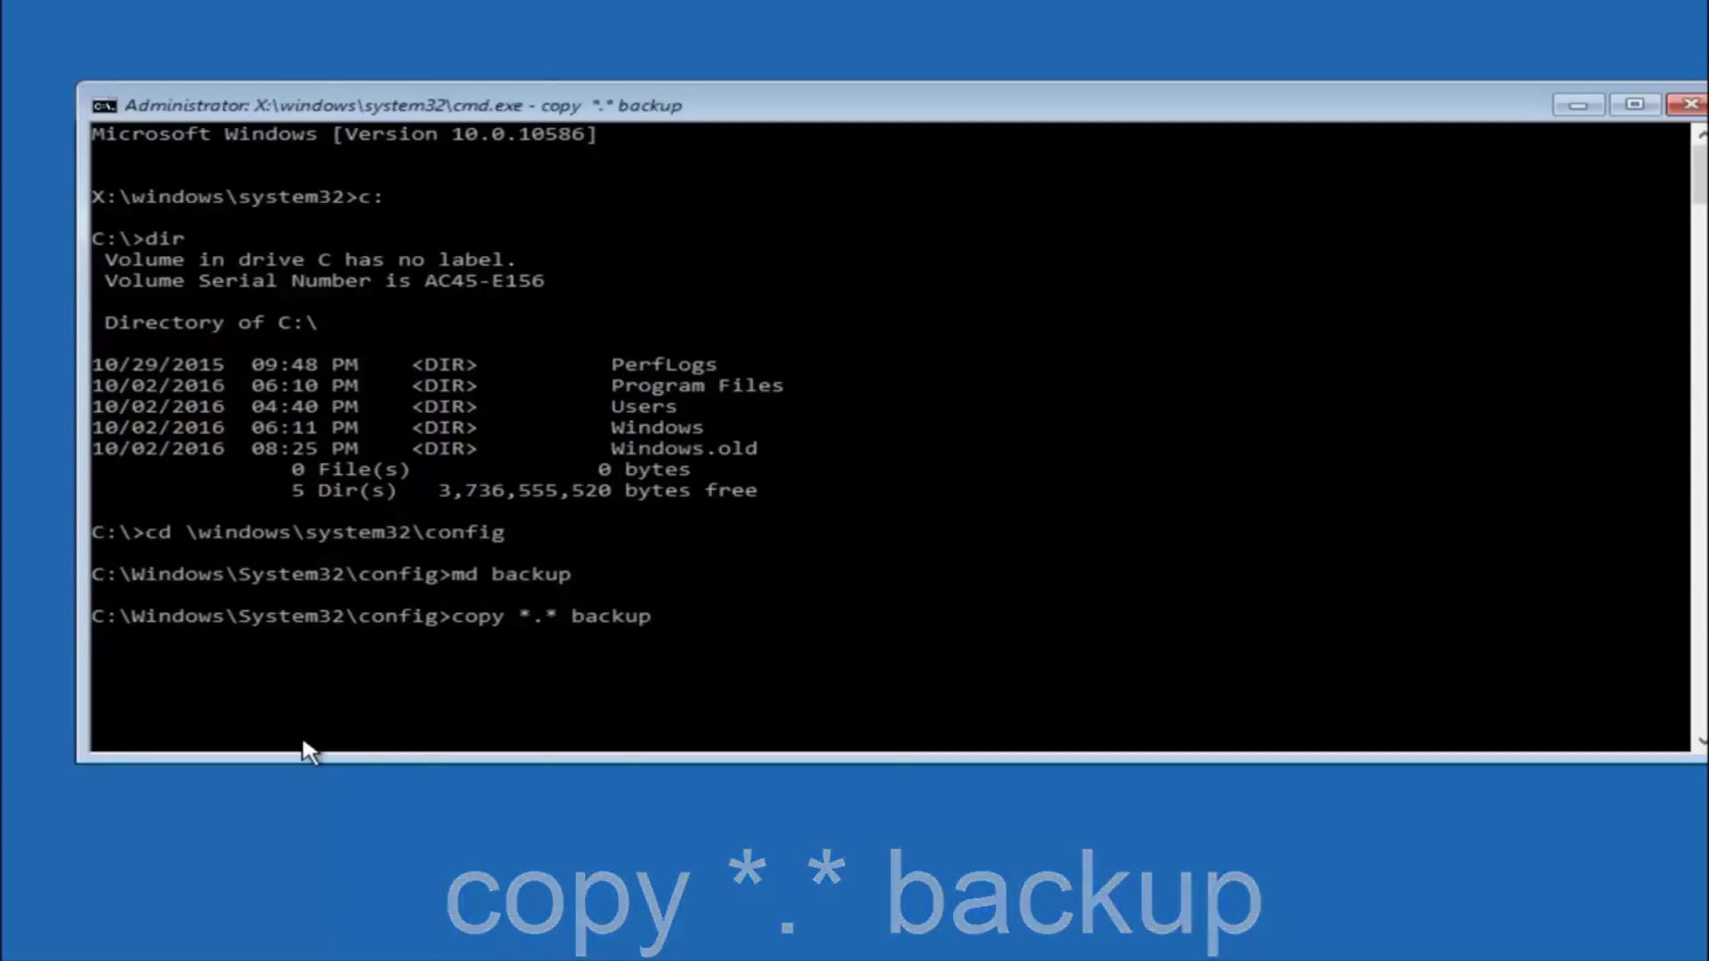
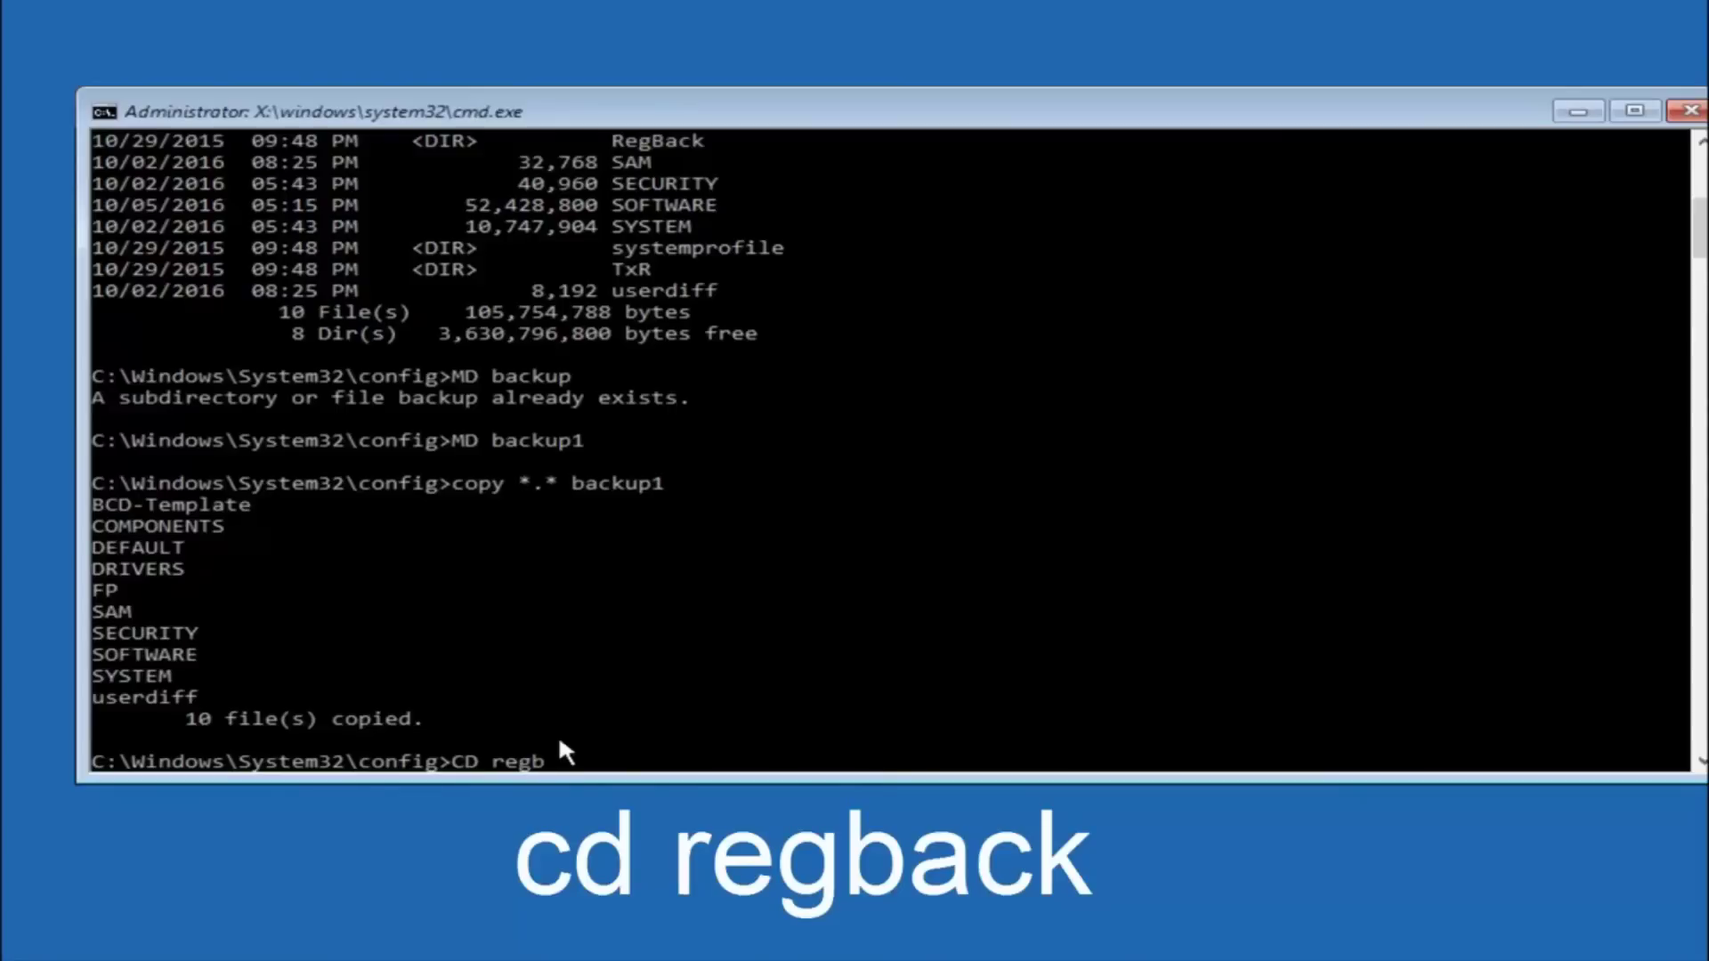
Change into the RegBack folder with 'cd regback' and run 'dir' to list its five 0-byte hive files.
text(ack)
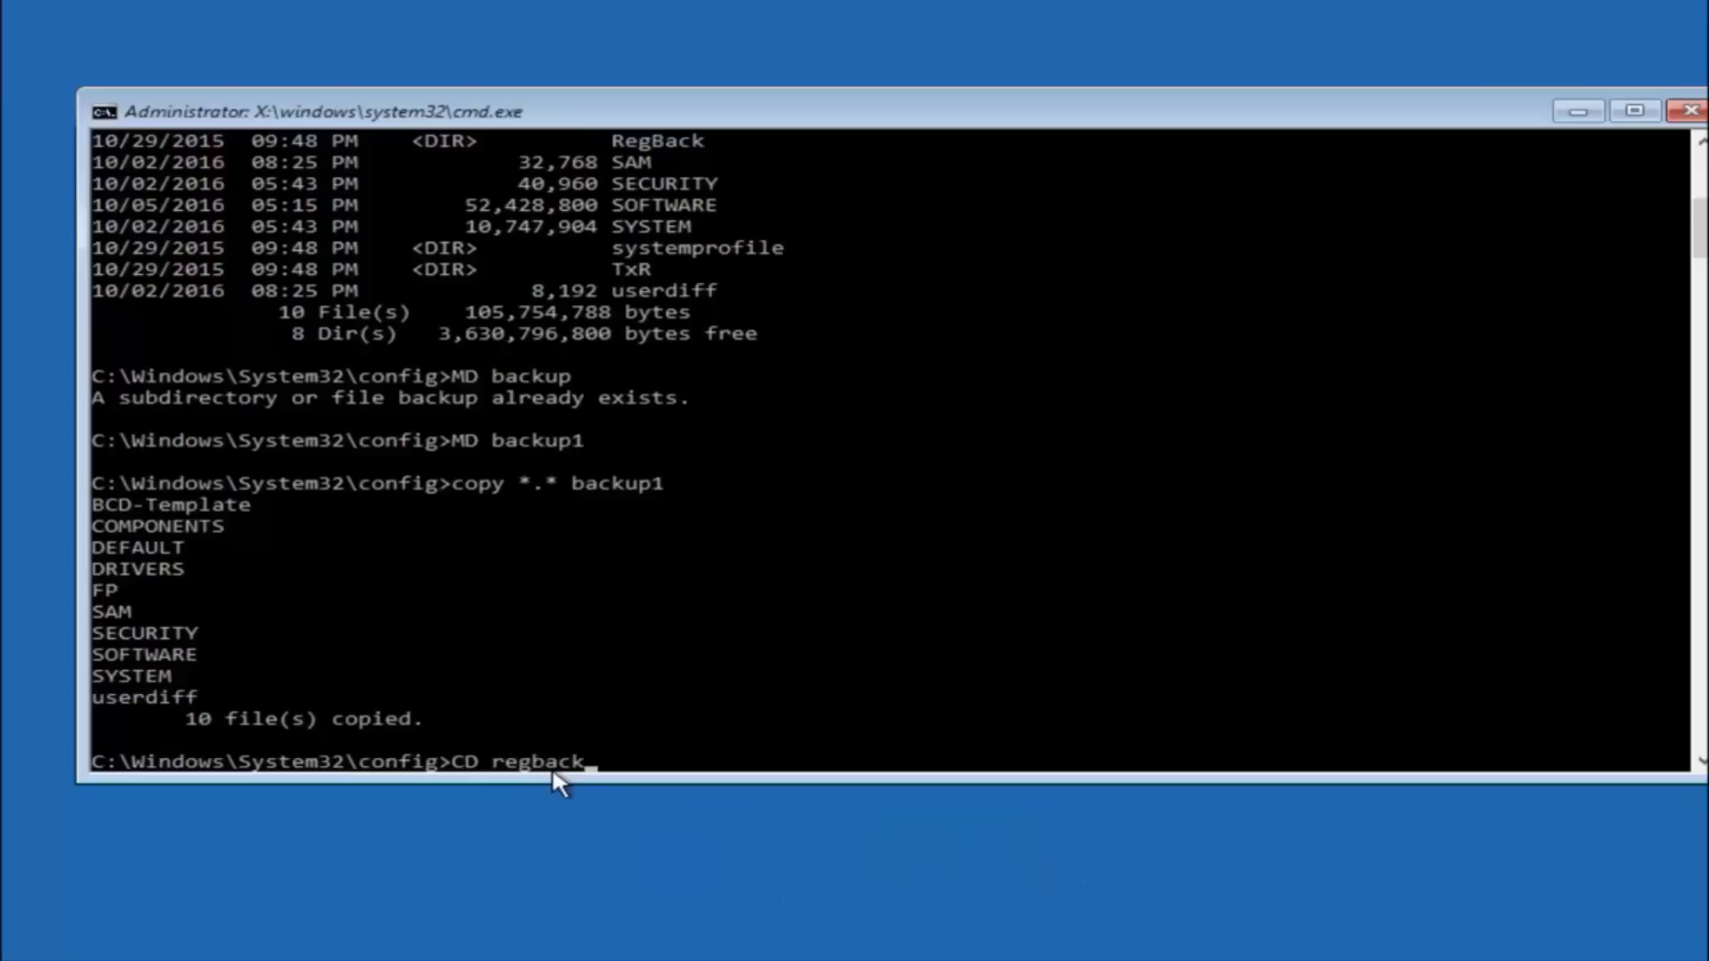
key(Return)
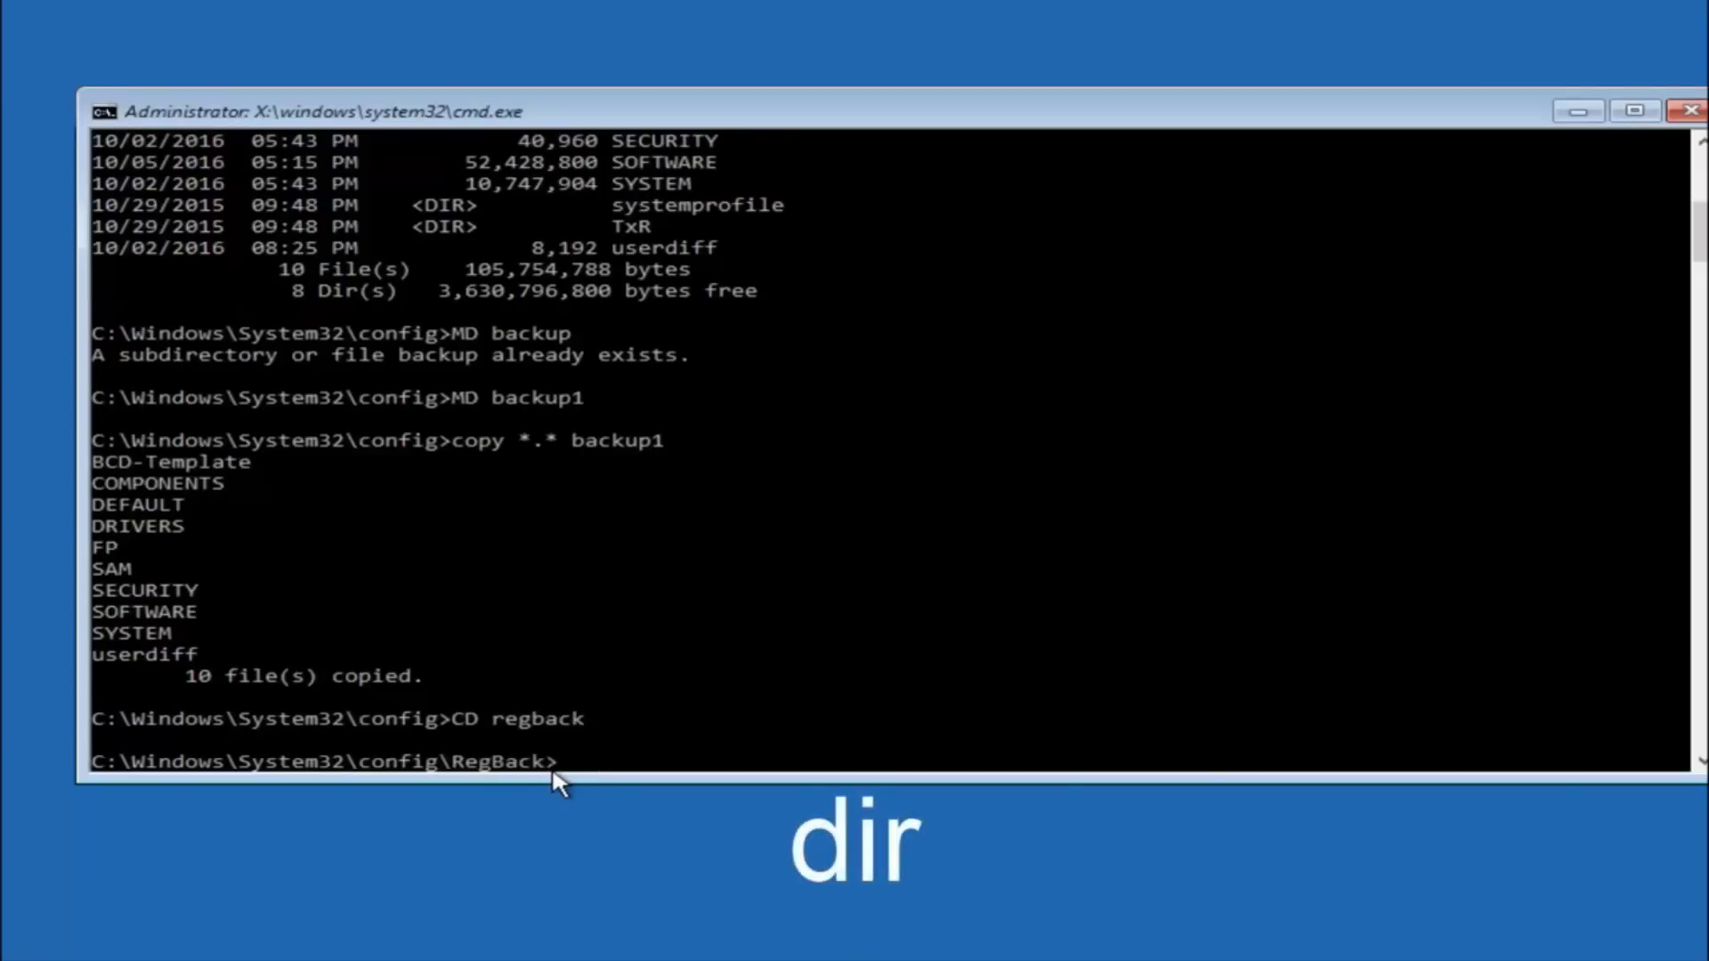
text(dir)
key(Return)
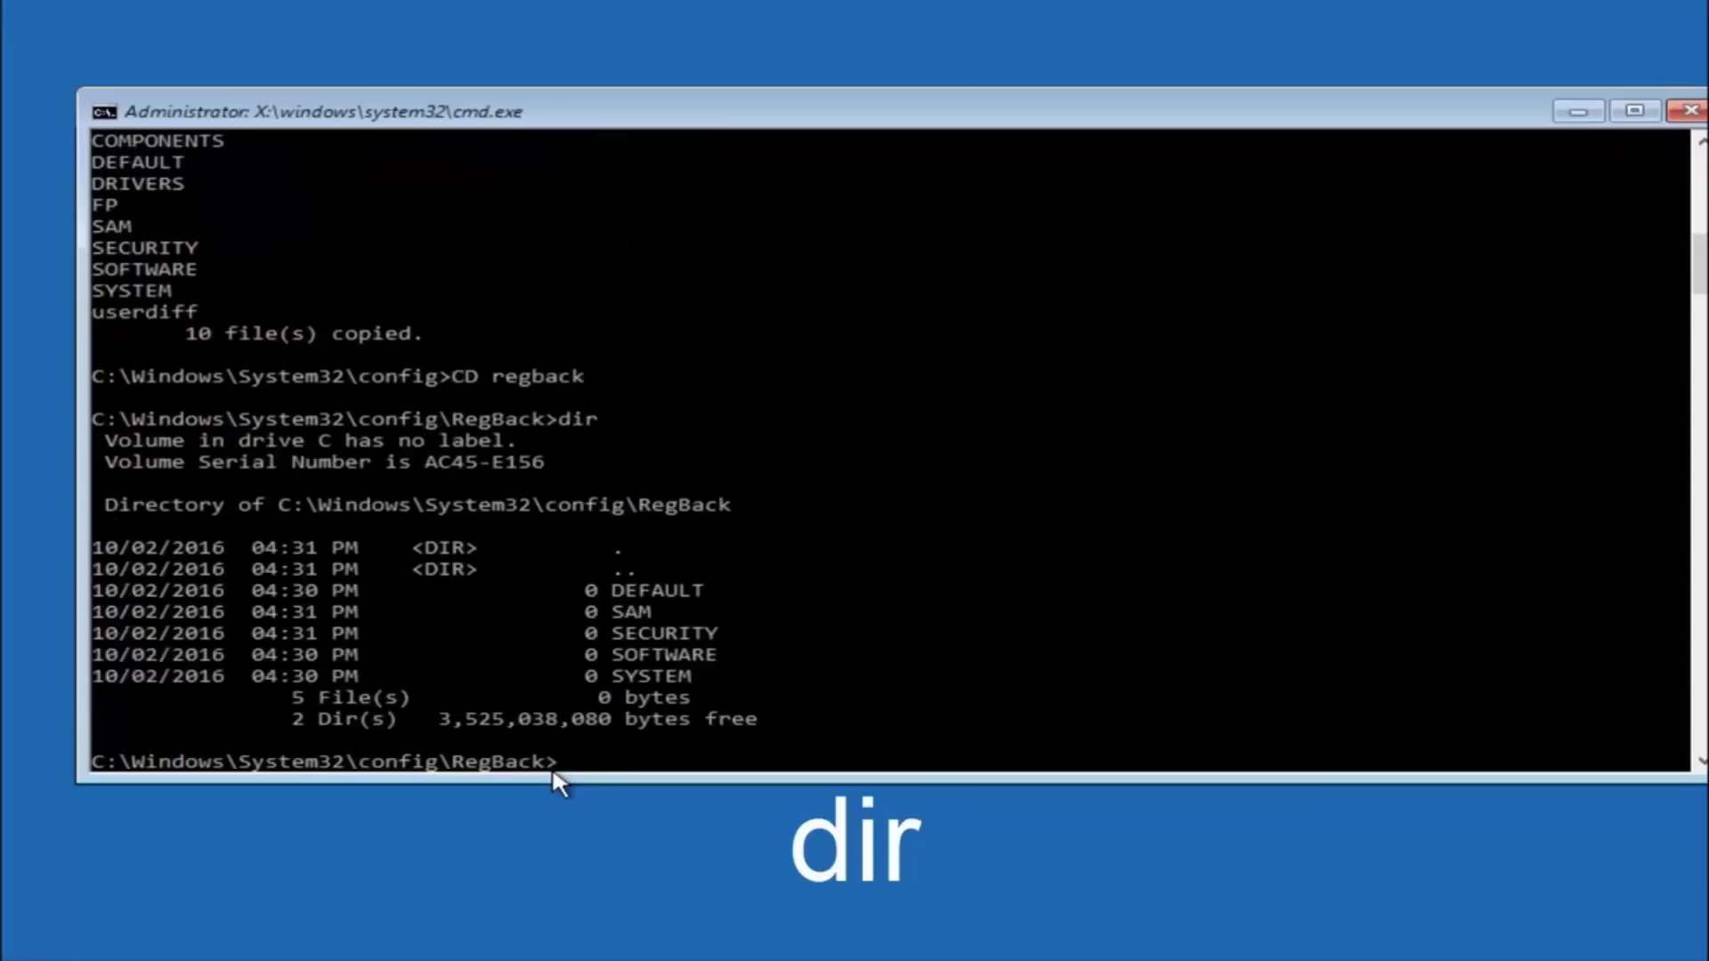
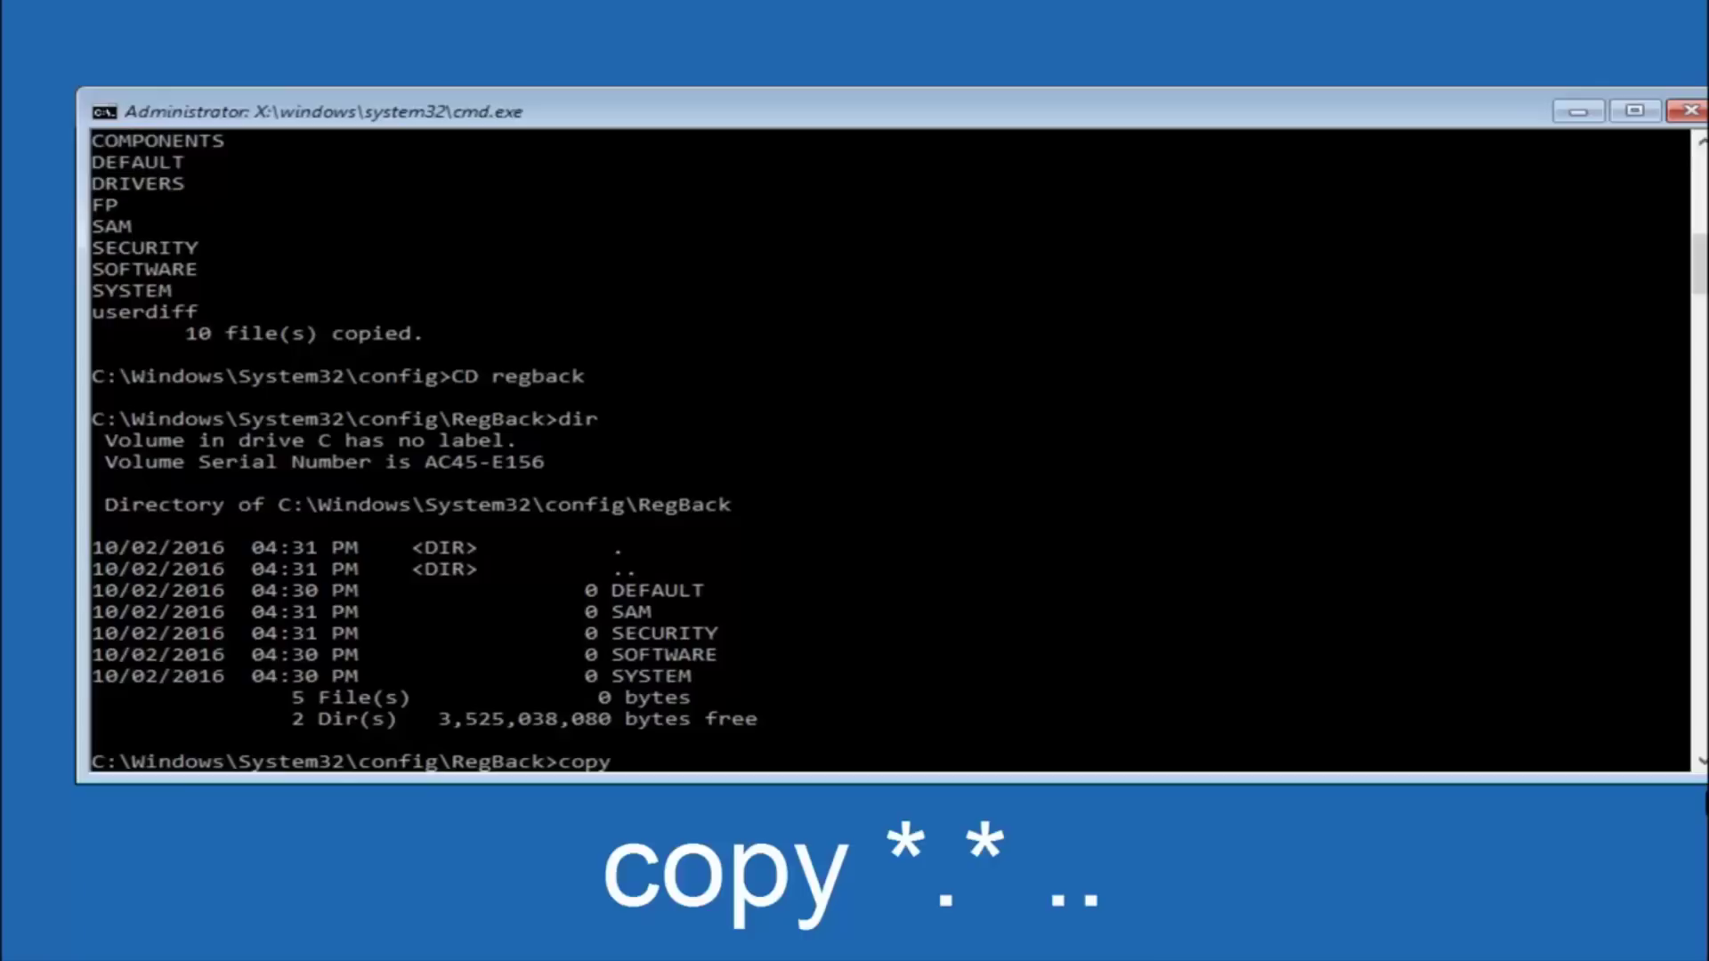
Extend the command at the RegBack prompt to read 'copy *', heading toward 'copy *.* ..'.
click(642, 771)
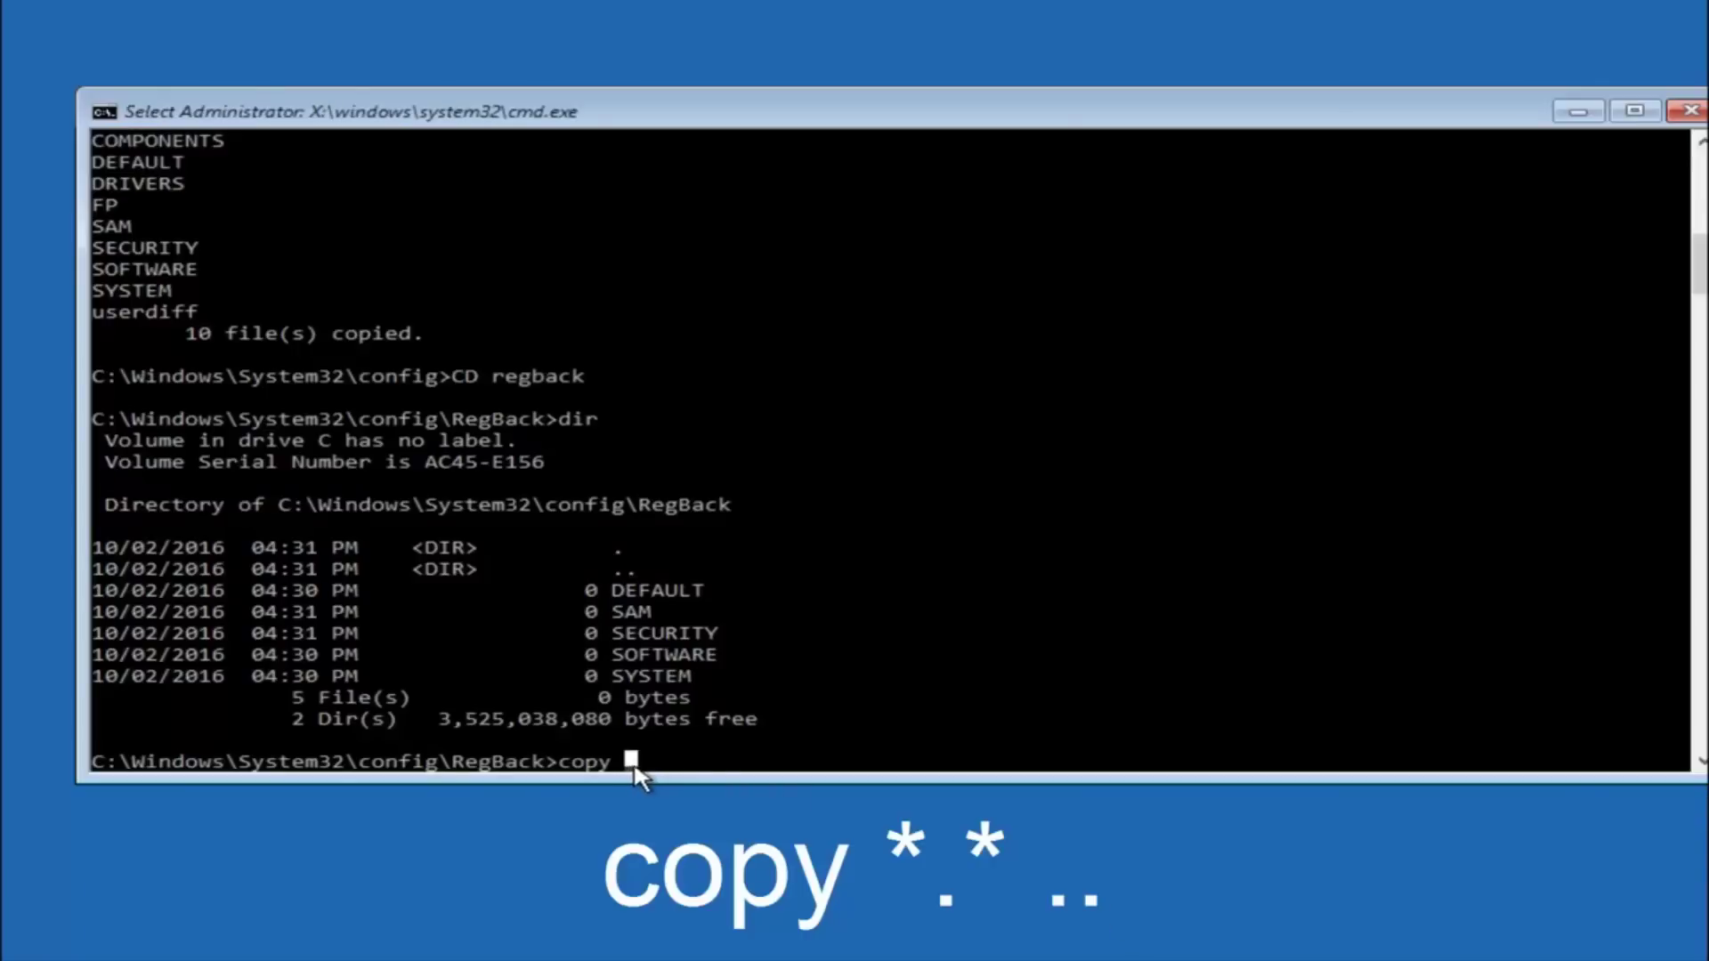
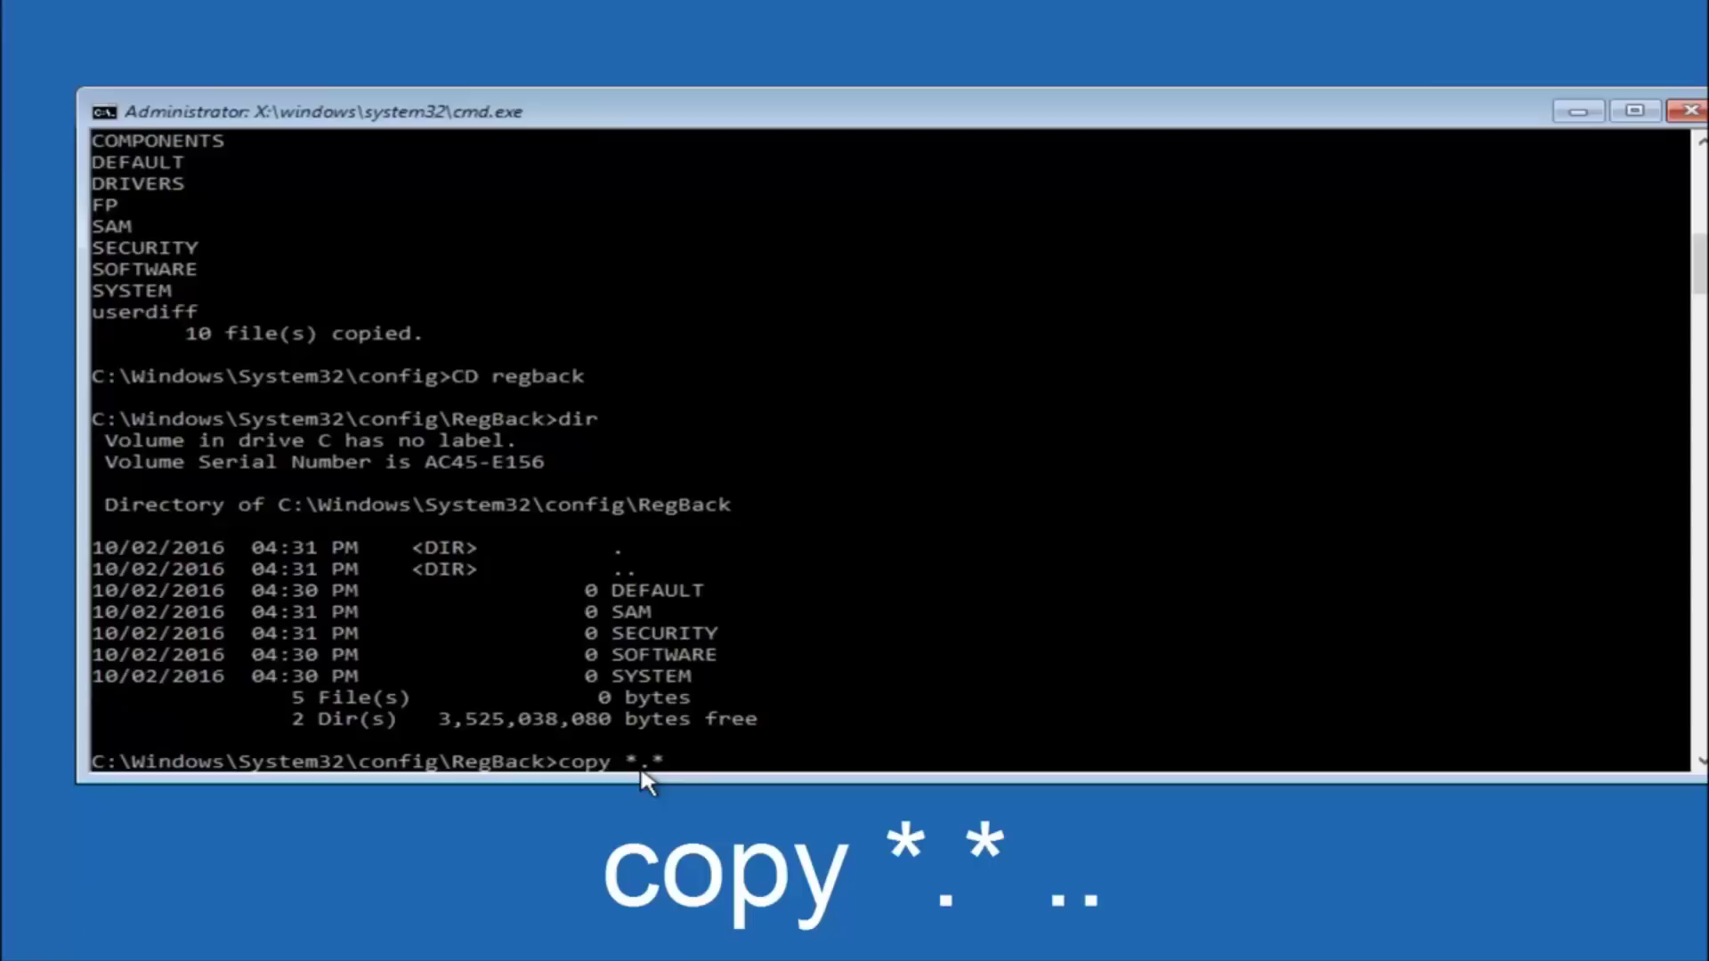
Run copy *.* .. from the RegBack folder to copy its files into config.
text(..)
key(Return)
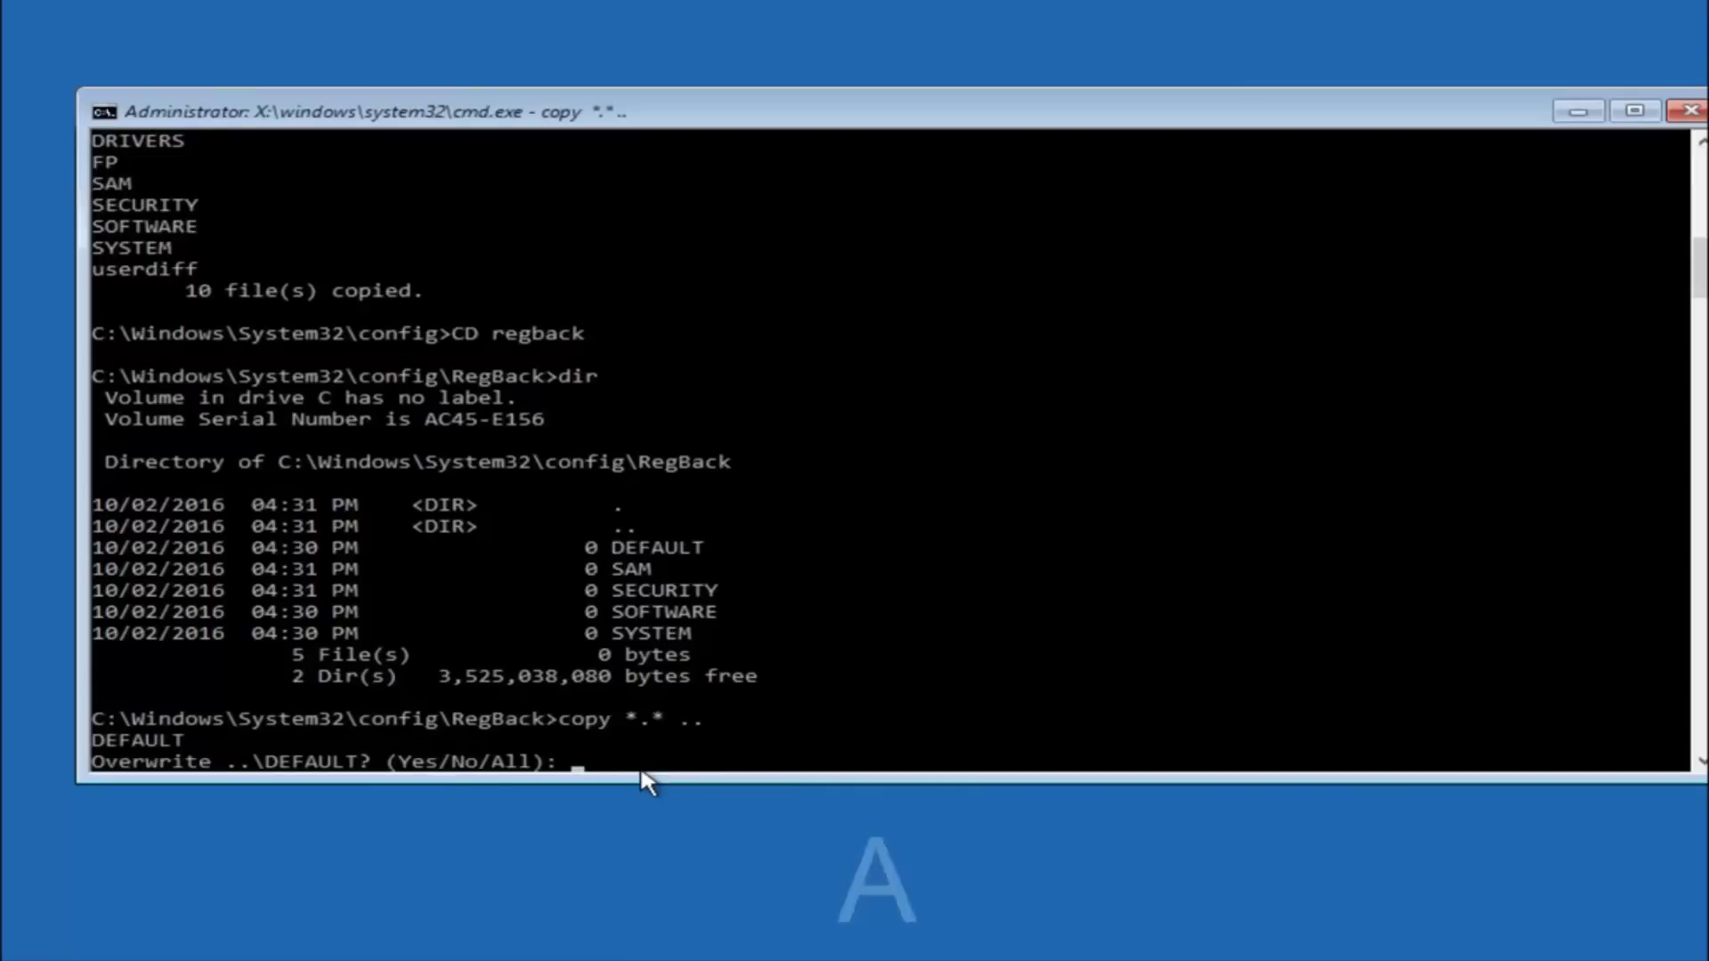
Answer All to overwrite DEFAULT, SAM, SECURITY, SOFTWARE and SYSTEM, copying 5 files.
text(A)
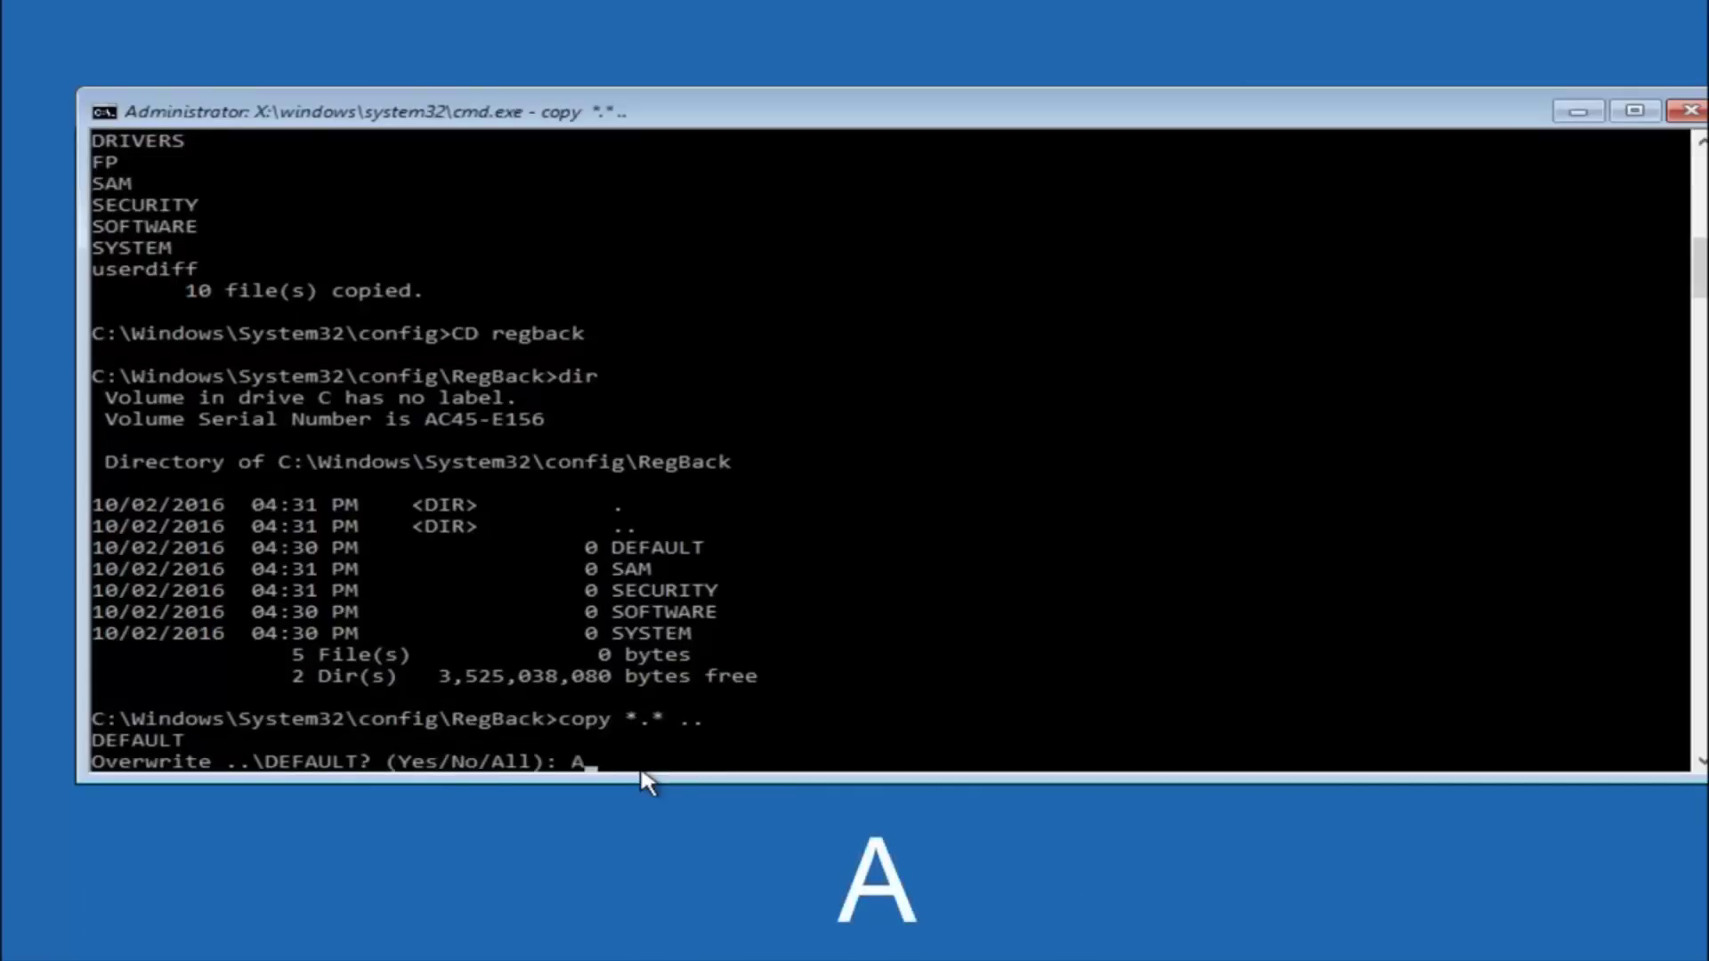
key(Return)
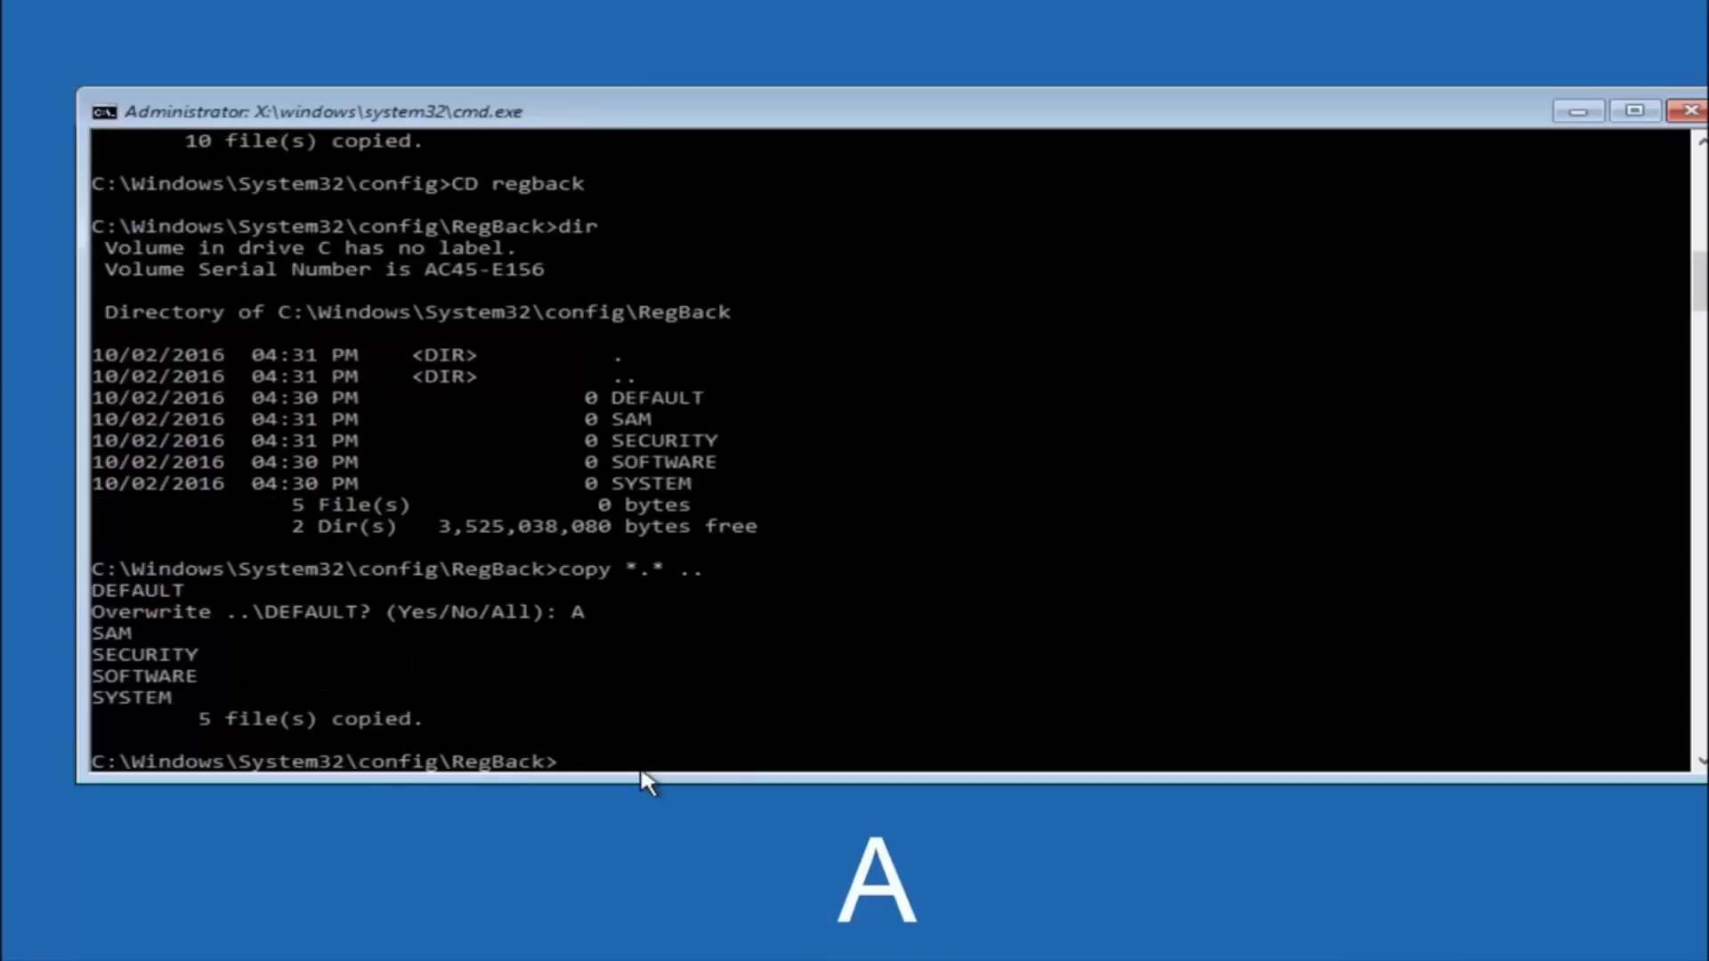